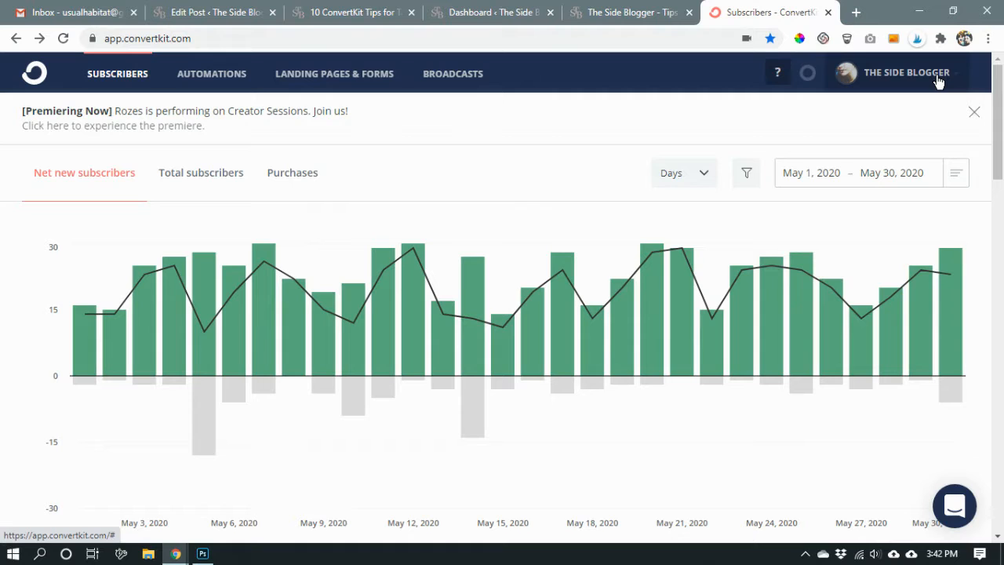
Open the account's email templates and start a new email template.
click(939, 82)
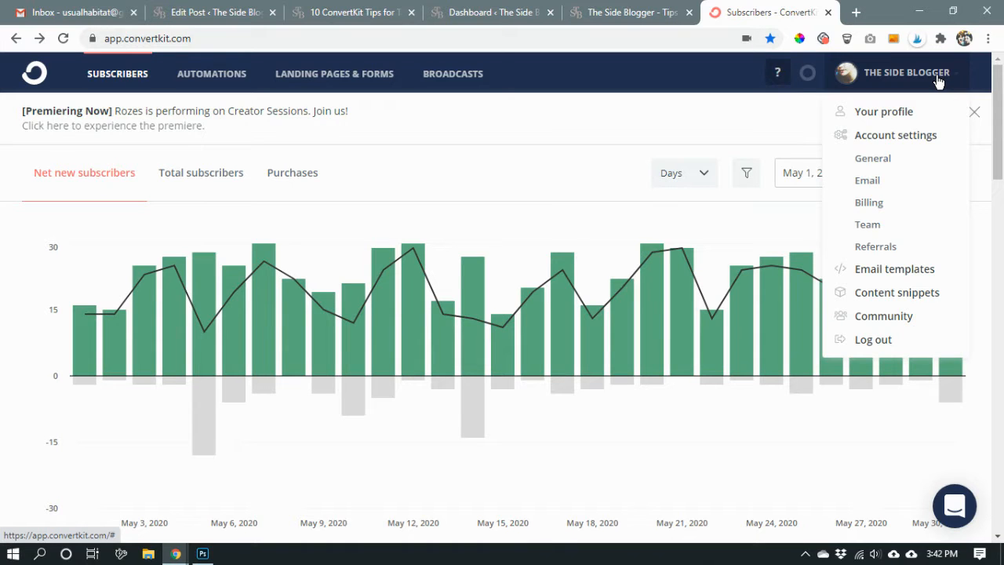
click(912, 277)
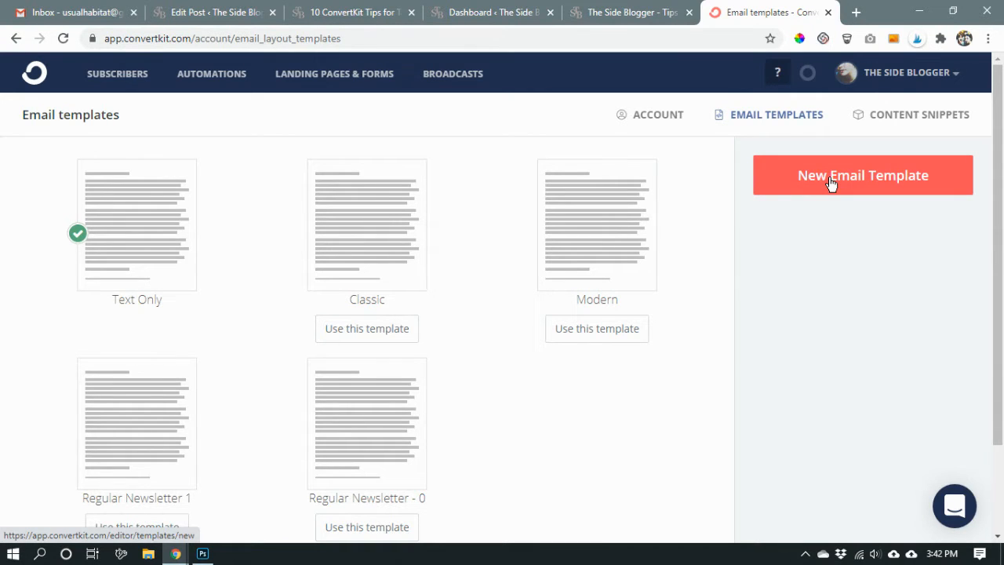
click(881, 191)
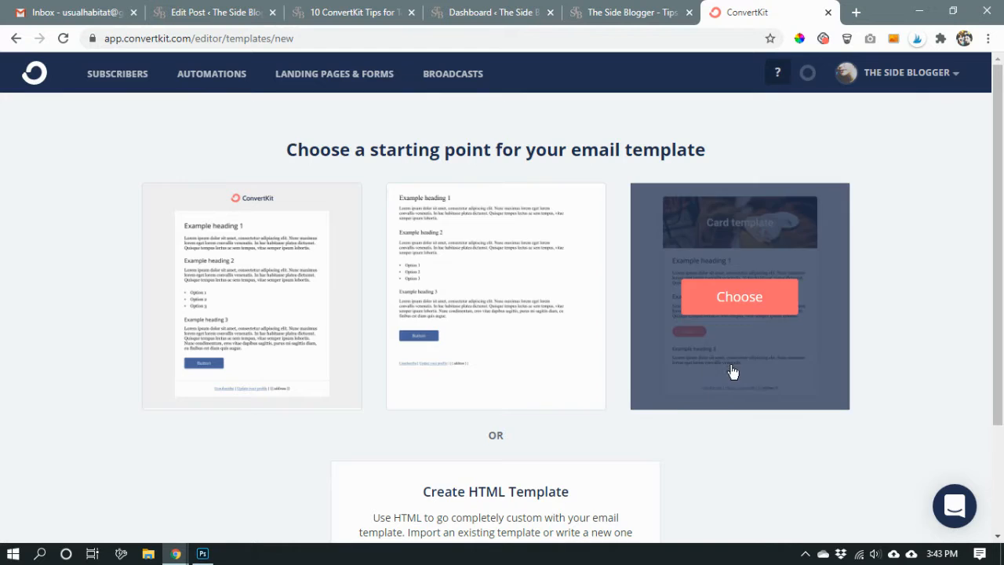
Look over the blank HTML template editor and its available variables, and return to the template starting points.
scroll(877, 328, down, 2)
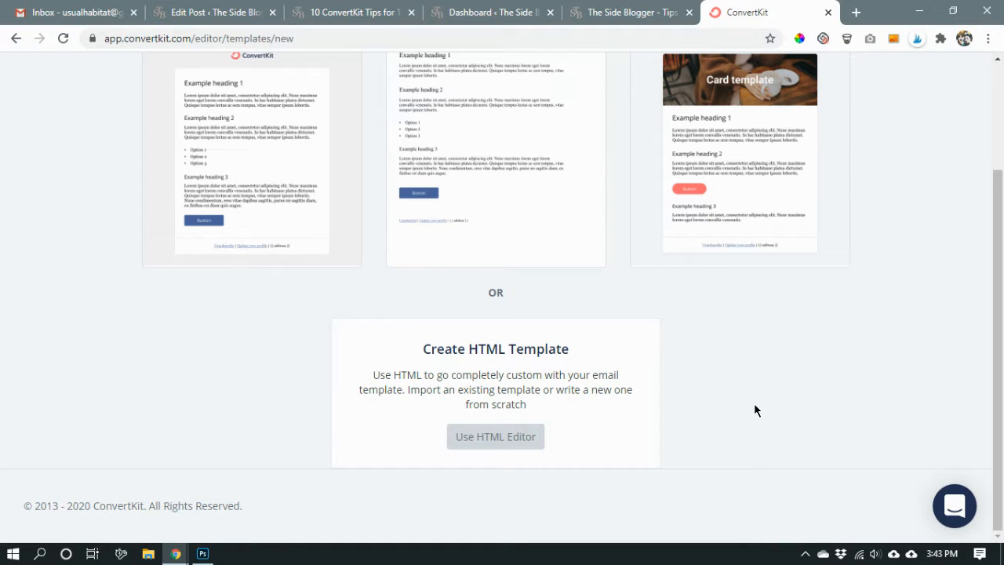
click(496, 442)
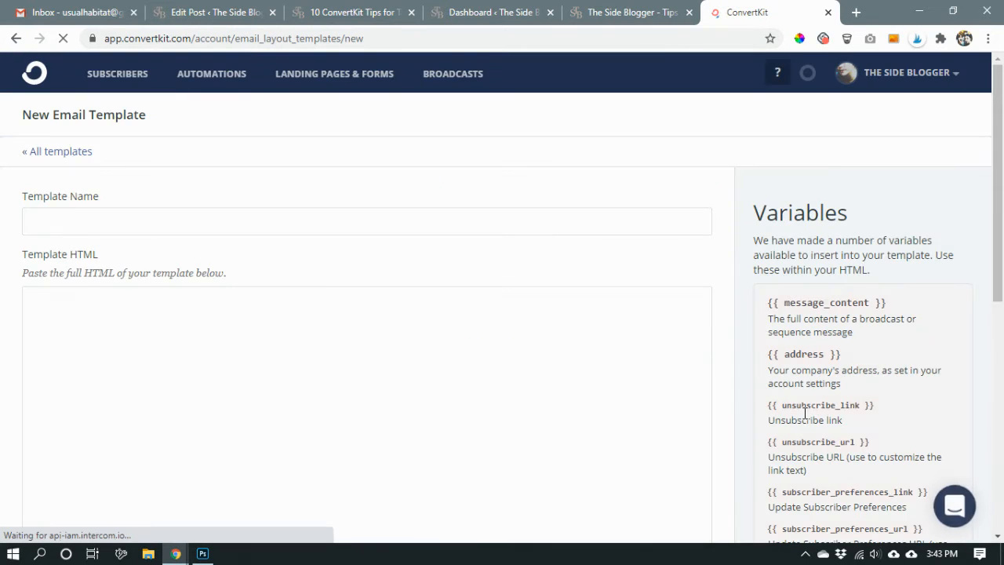
scroll(417, 220, down, 3)
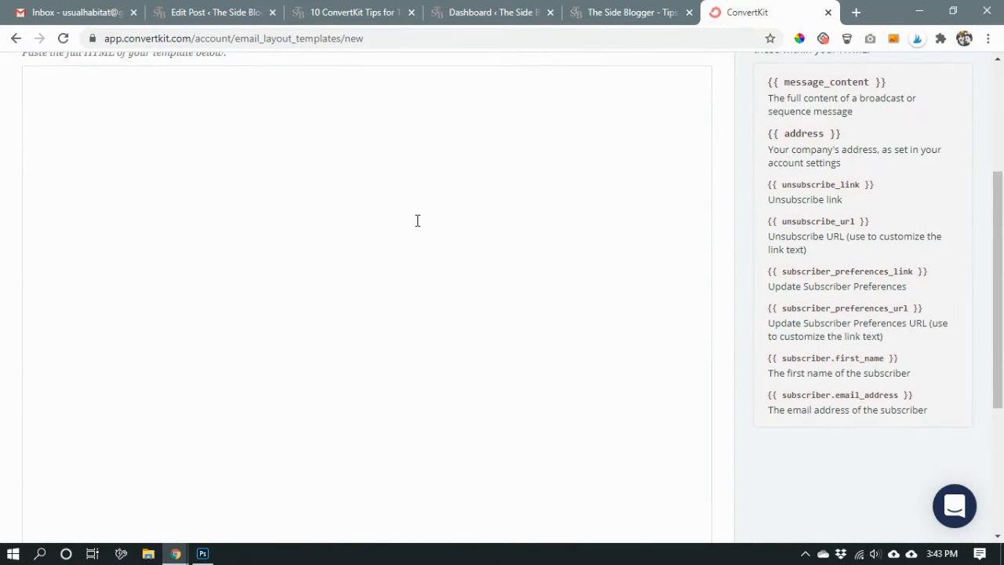
scroll(380, 197, down, 3)
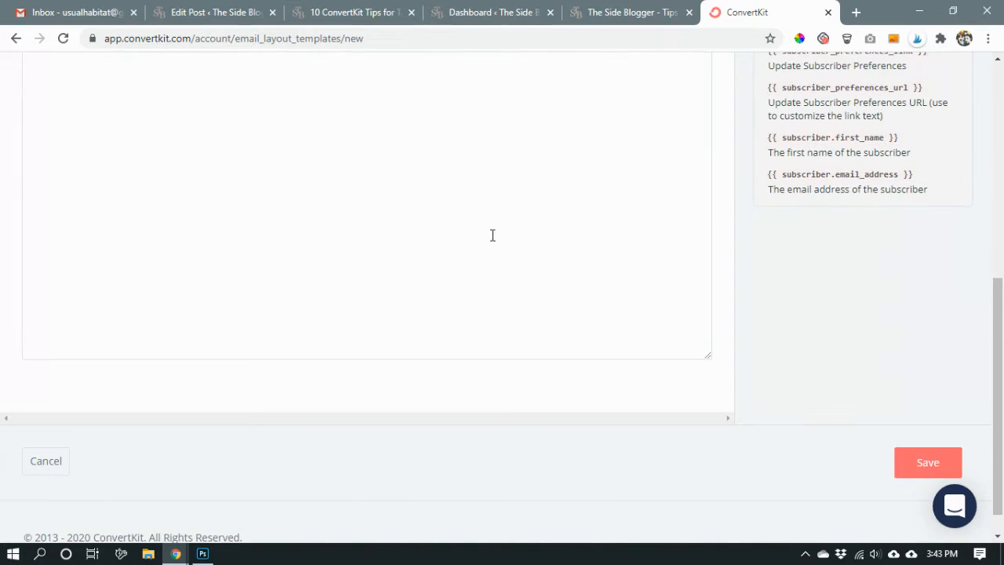
scroll(549, 243, up, 6)
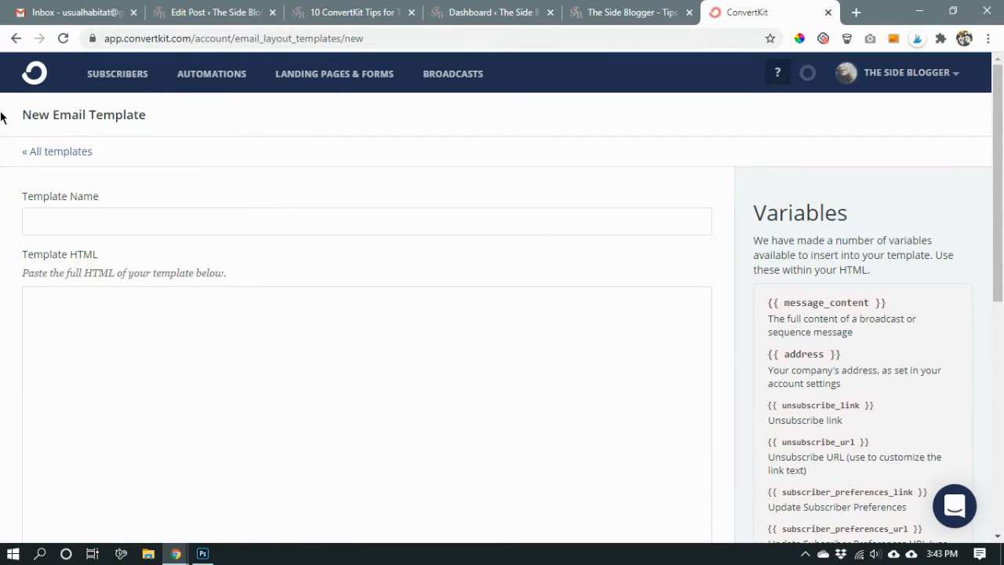
click(16, 40)
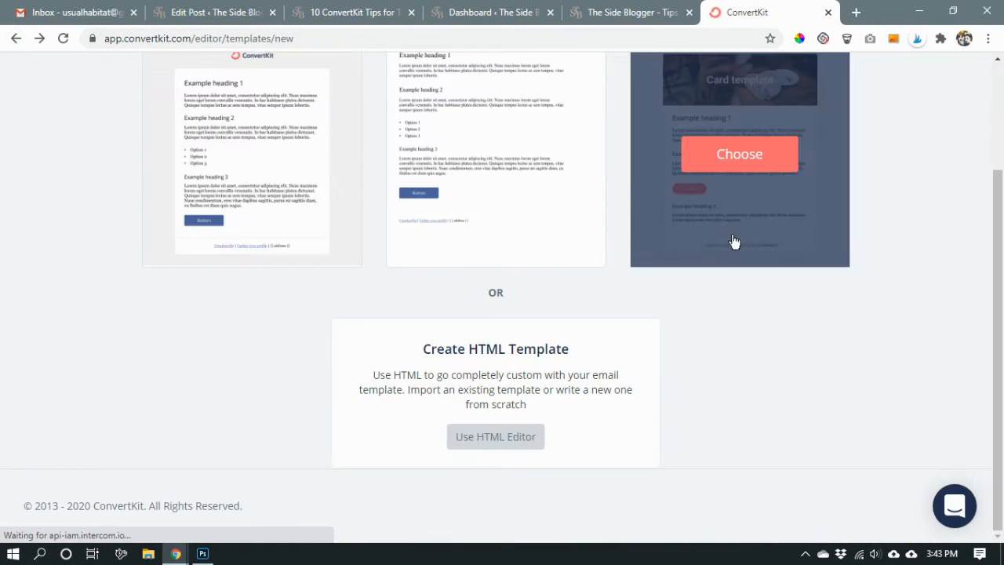
Create the template from the plain text-only starting point and look over its sample content and style settings.
scroll(934, 250, up, 2)
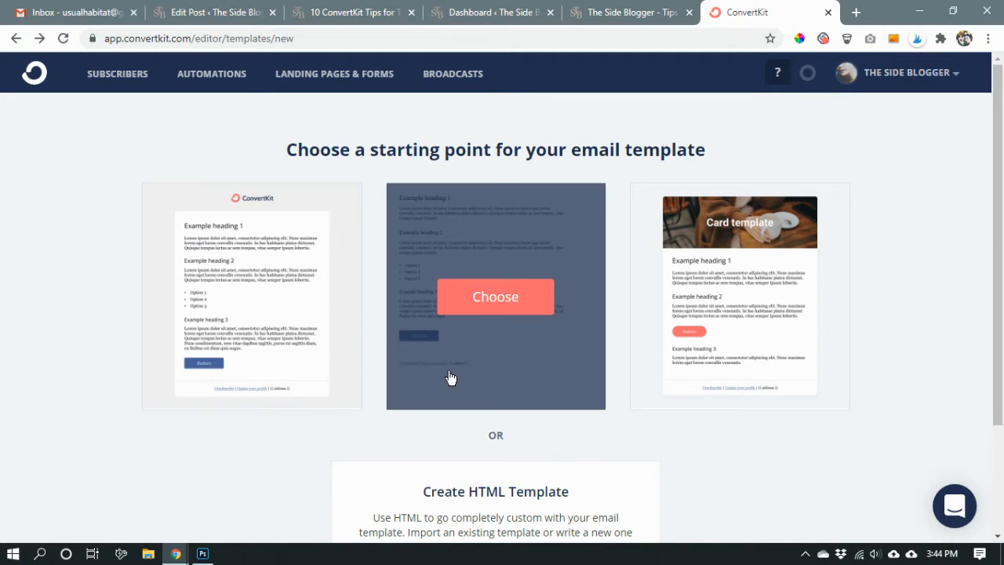
click(482, 304)
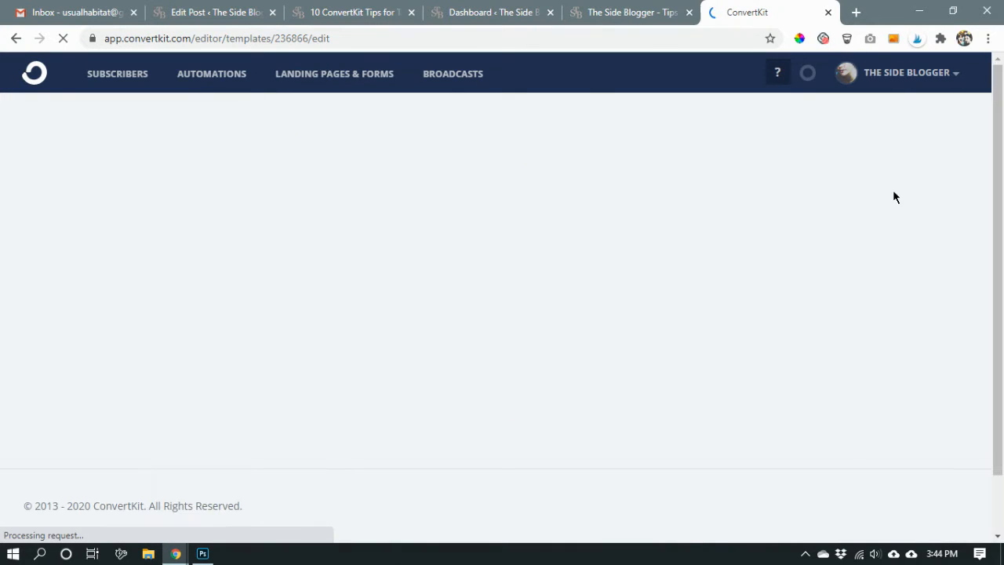
scroll(670, 350, down, 3)
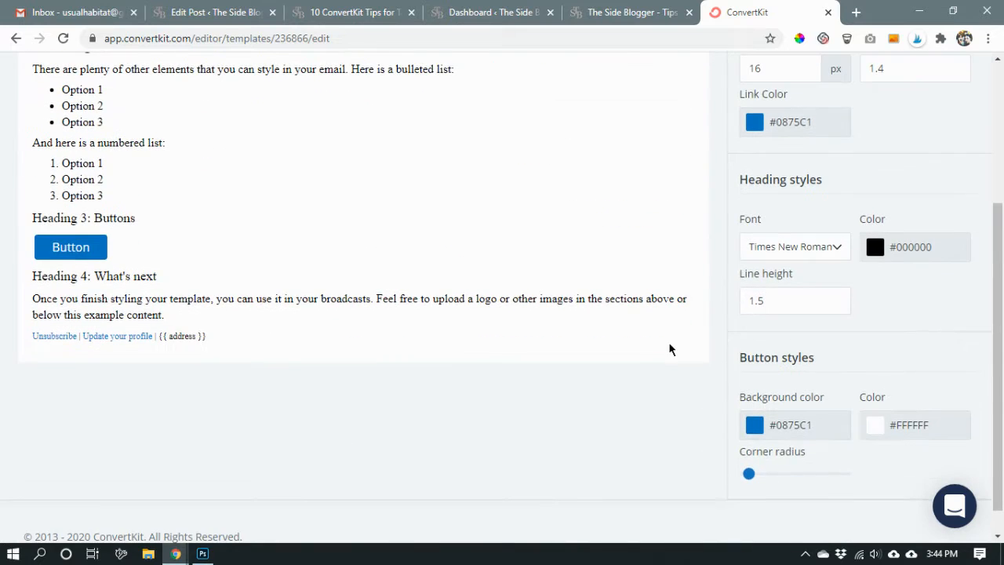
scroll(670, 350, up, 3)
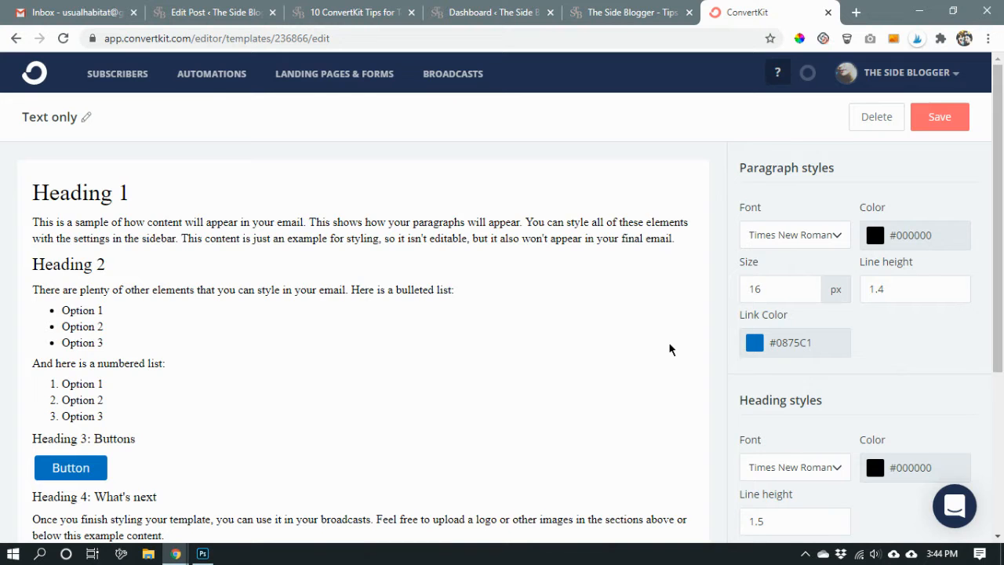
Review the element types that can be inserted in the editable area above Heading 1.
mouse_move(405, 187)
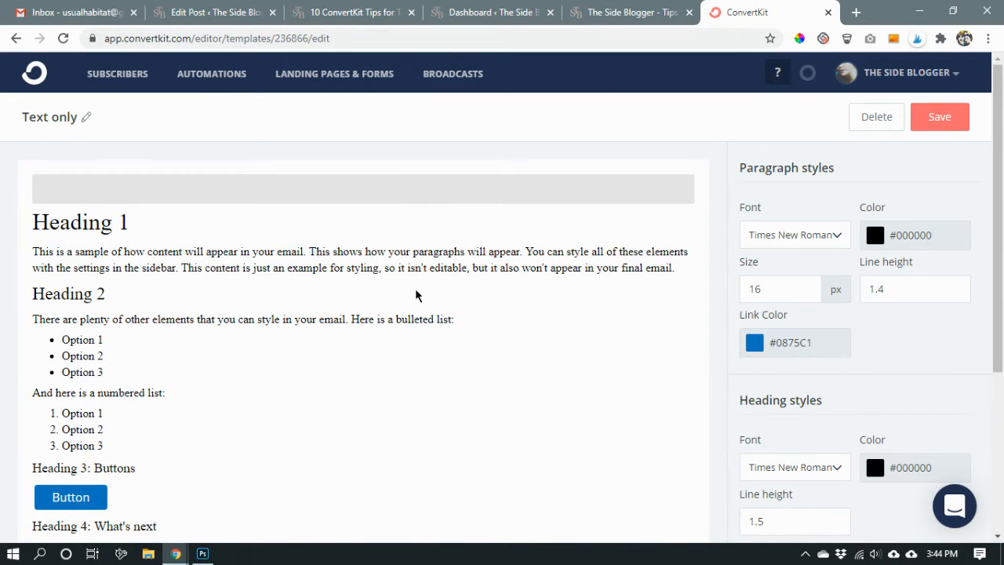
click(387, 195)
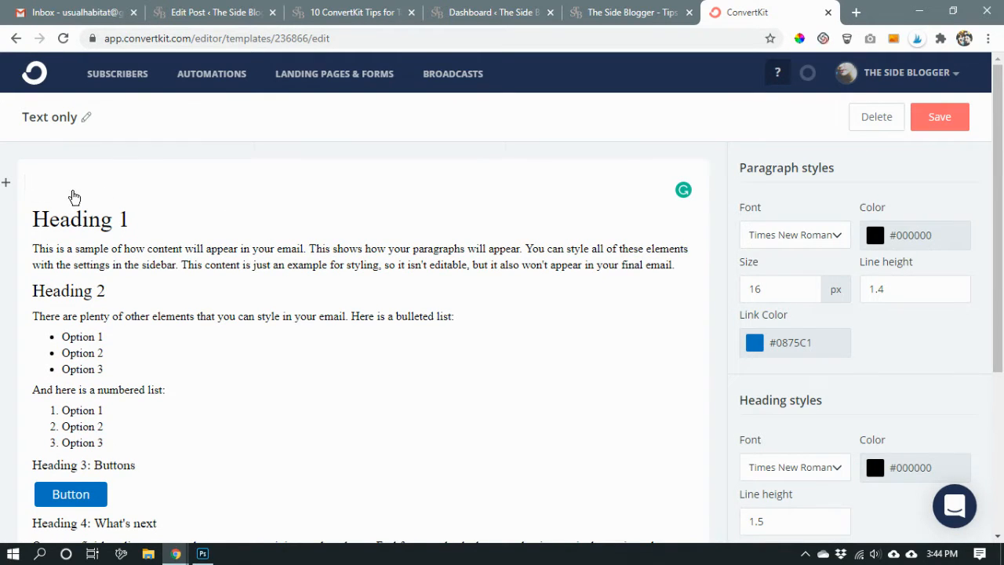
click(5, 187)
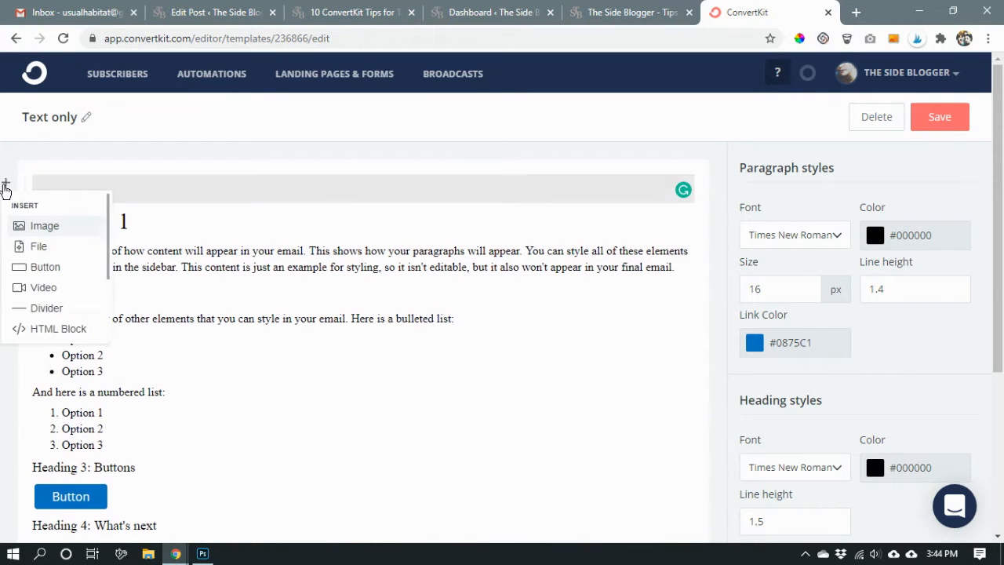
scroll(44, 255, down, 3)
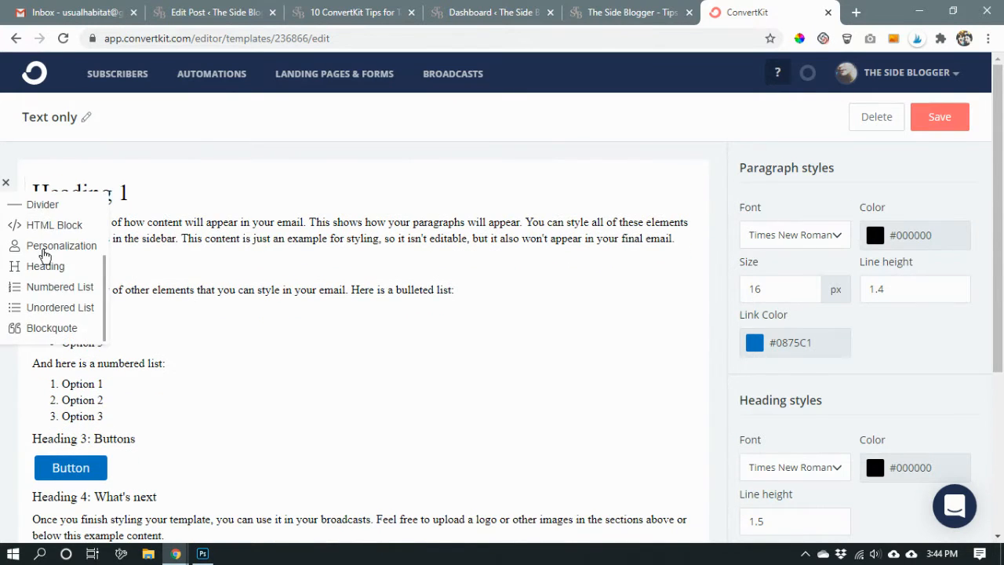
scroll(44, 255, up, 3)
Try out dummy text in the editable area above Heading 1 and clear it again.
click(185, 186)
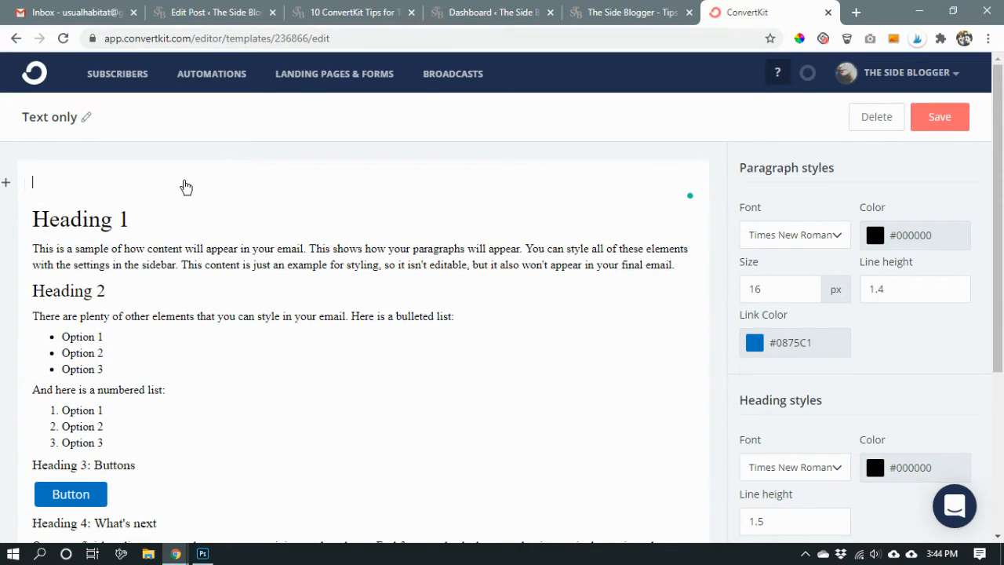
text(hffjslkjfl)
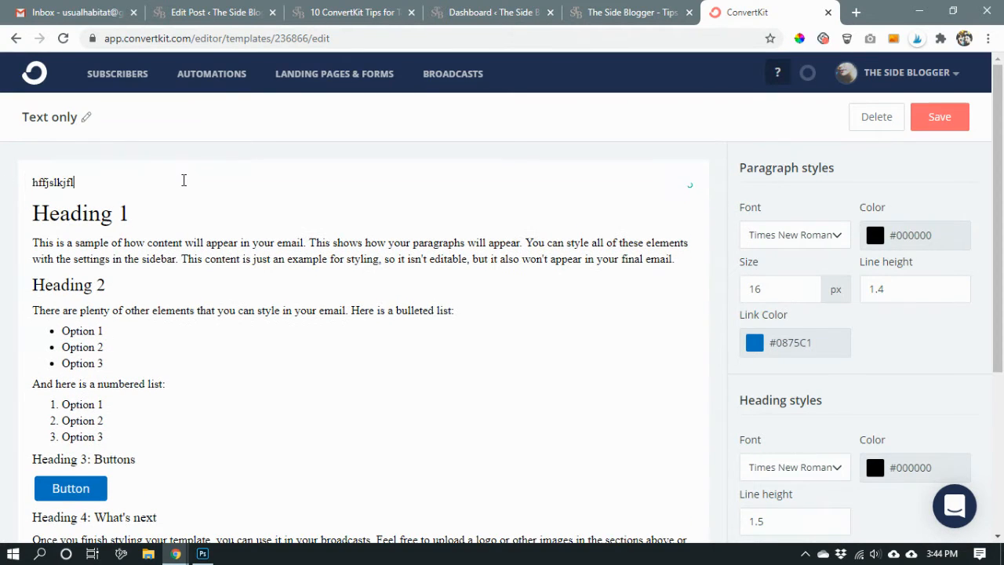
key(BackSpace)
key(BackSpace)
key(BackSpace)
key(BackSpace)
key(BackSpace)
key(BackSpace)
key(BackSpace)
key(BackSpace)
key(BackSpace)
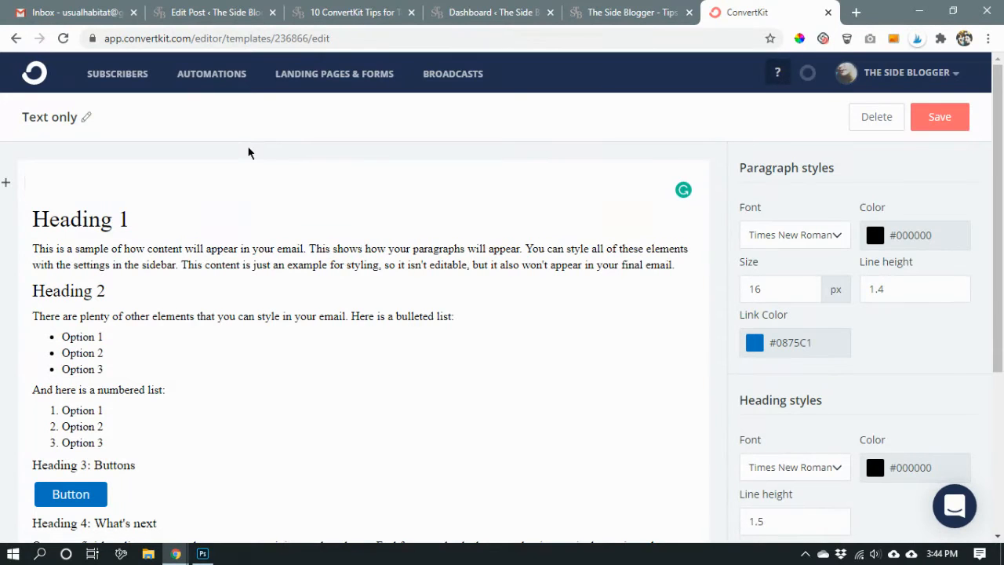
click(248, 148)
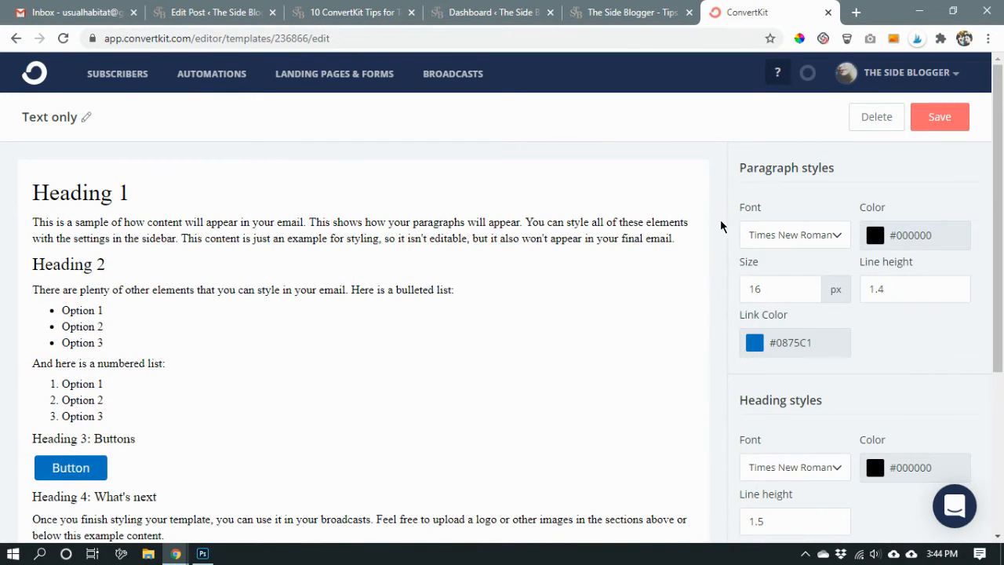
Add two blank lines above the unsubscribe footer, below the example content.
scroll(716, 282, down, 2)
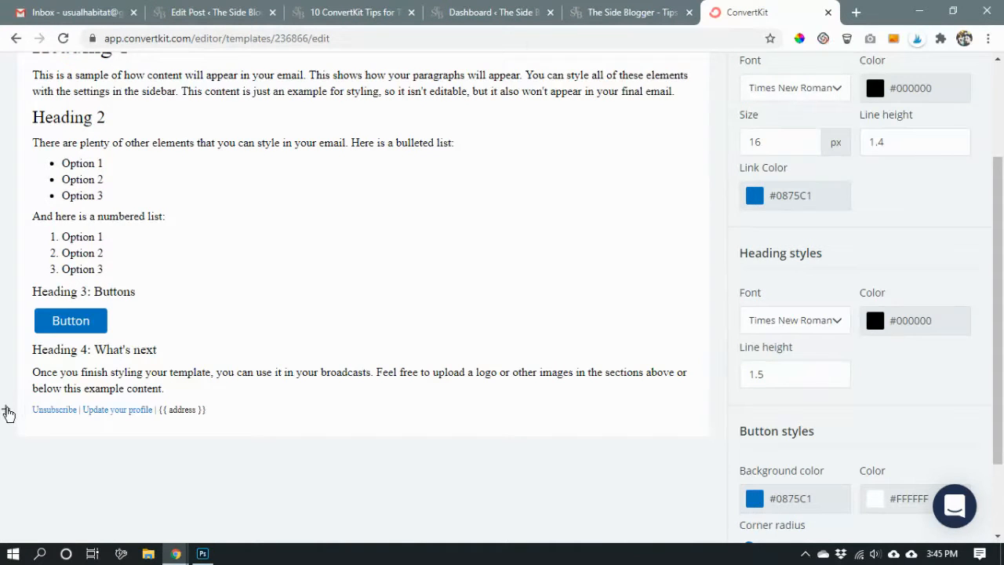
click(6, 412)
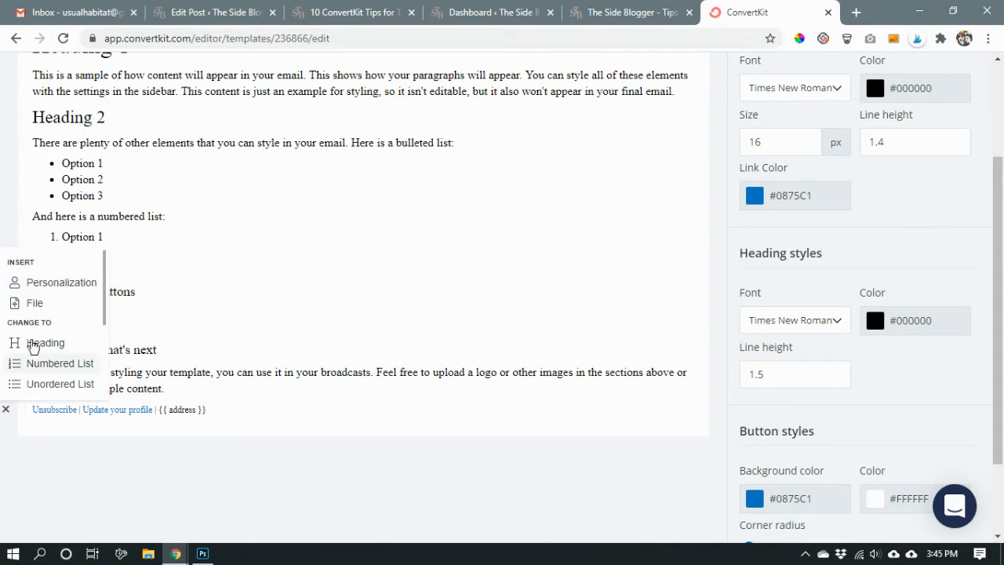
click(34, 412)
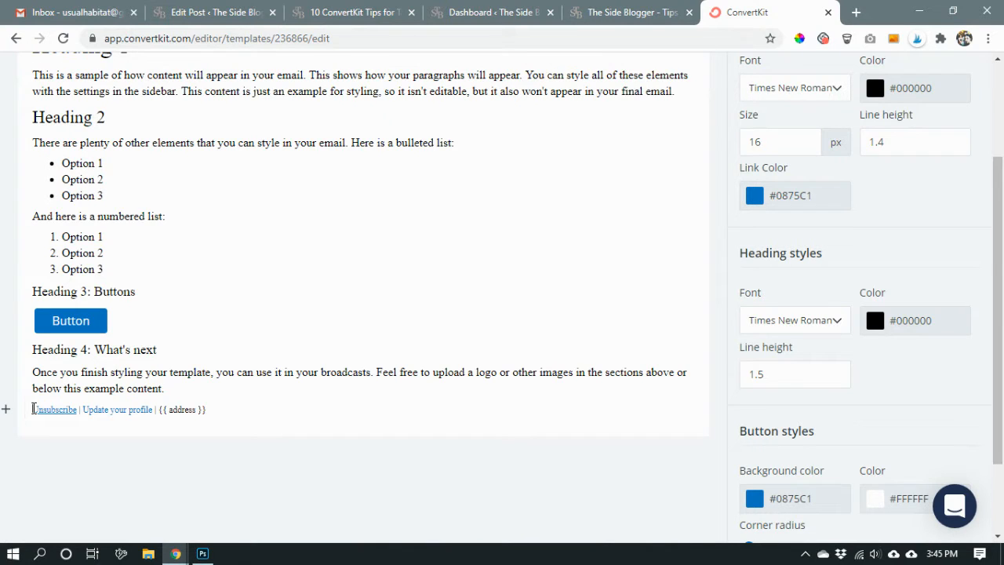
key(Return)
key(Return)
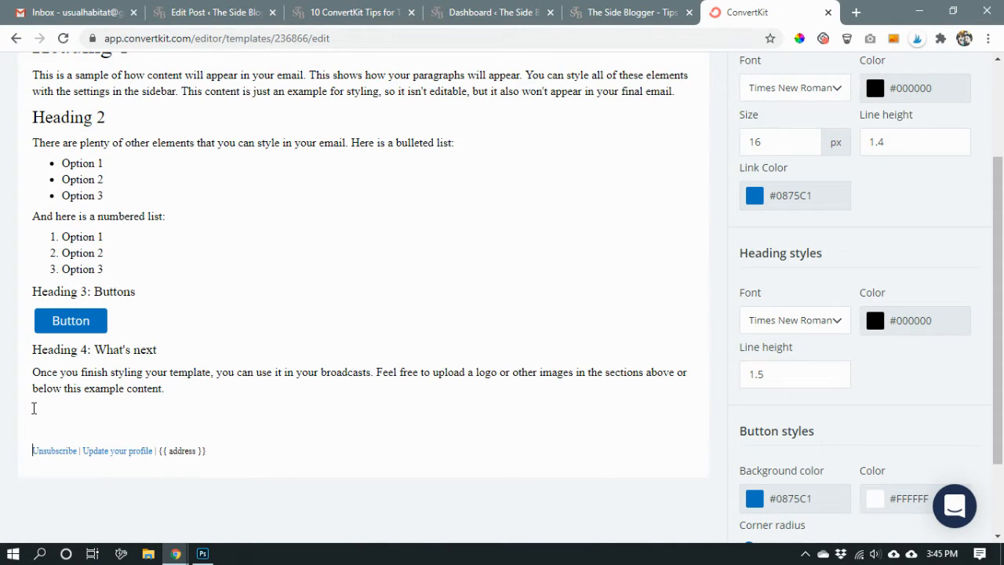
Write "Useful links to grow your business:" on the first blank line above the footer and start a new line below it.
click(40, 411)
text(Useful links to grow your bus)
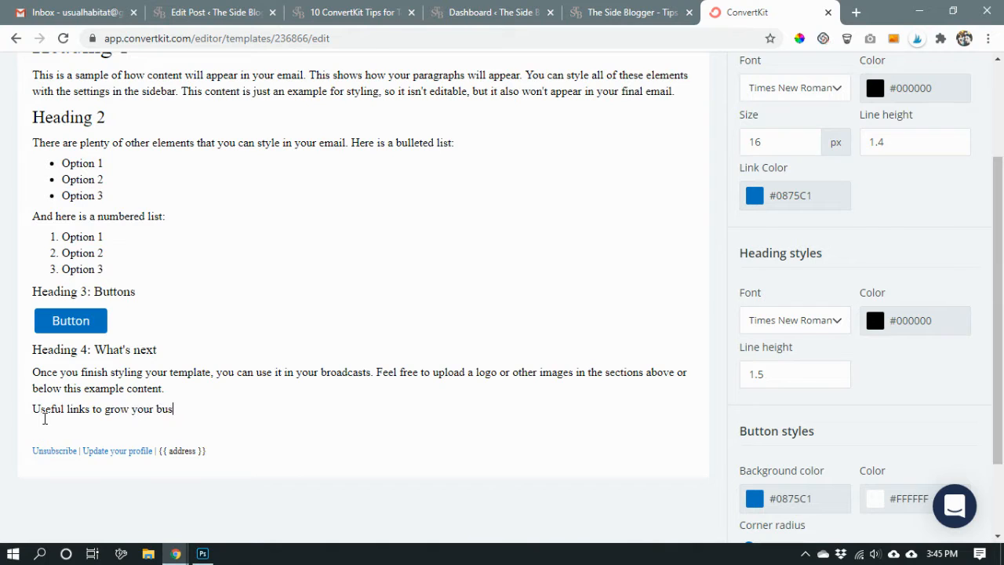
text(iness)
text(')
key(BackSpace)
key(BackSpace)
key(Return)
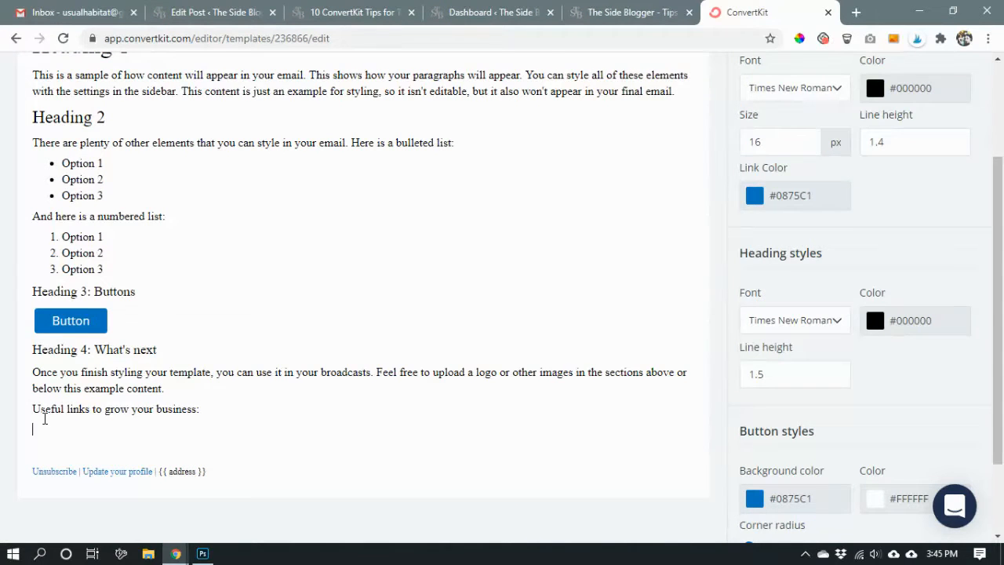
Add a bulleted list with the items "This is link # 1", "This is link # 2" and "This is link # 3".
text(- )
text(This is link)
text( # 1)
key(Return)
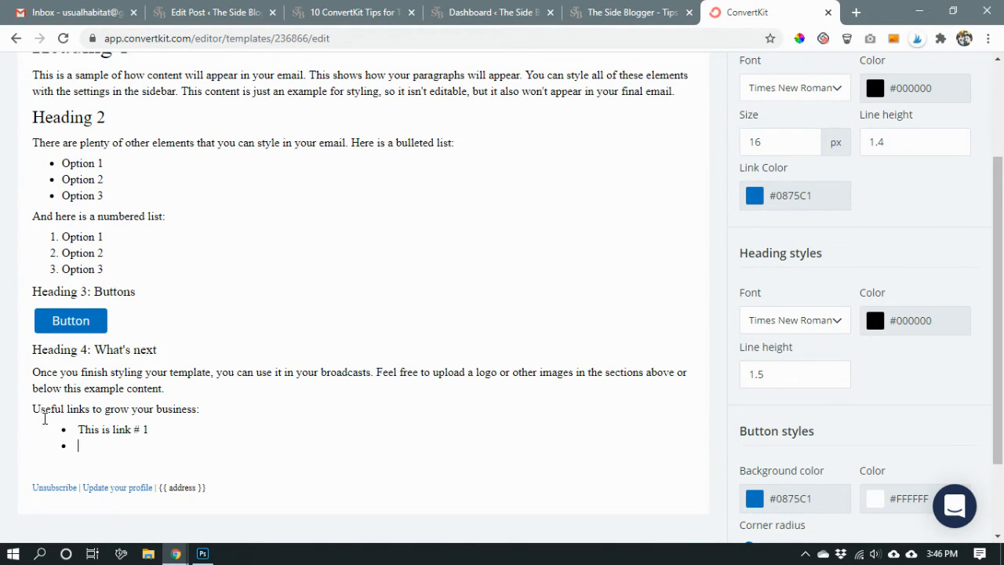
text(This is link # 2)
key(Return)
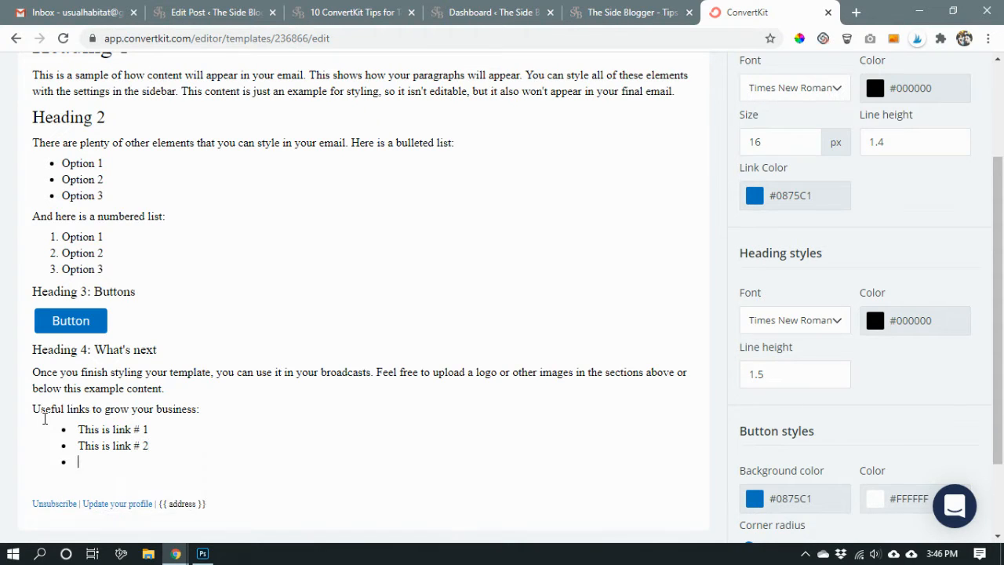
text(This is link # 3)
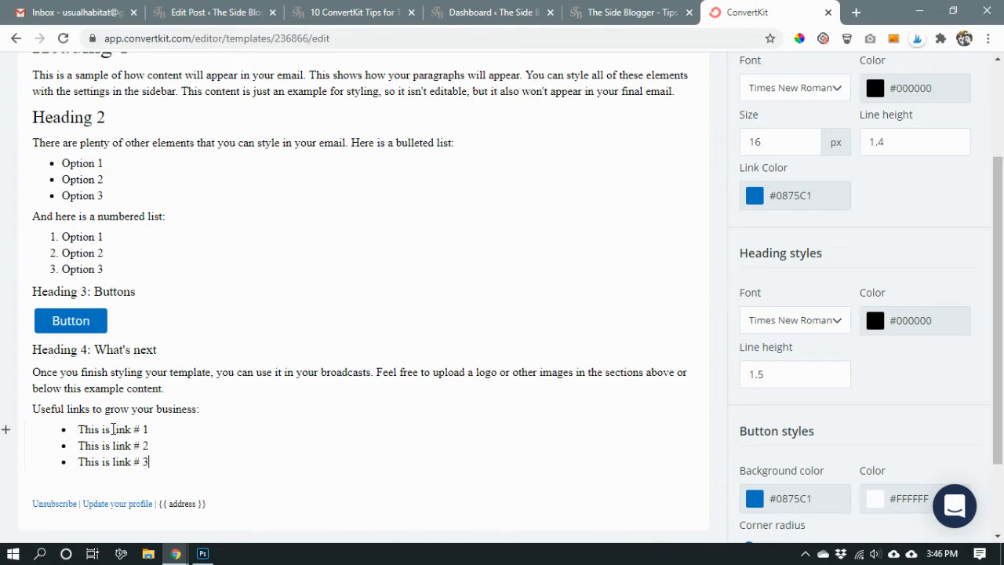
Turn the words "link # 1" in the first bullet into a hyperlink with the placeholder URL "#".
drag(112, 429, 155, 429)
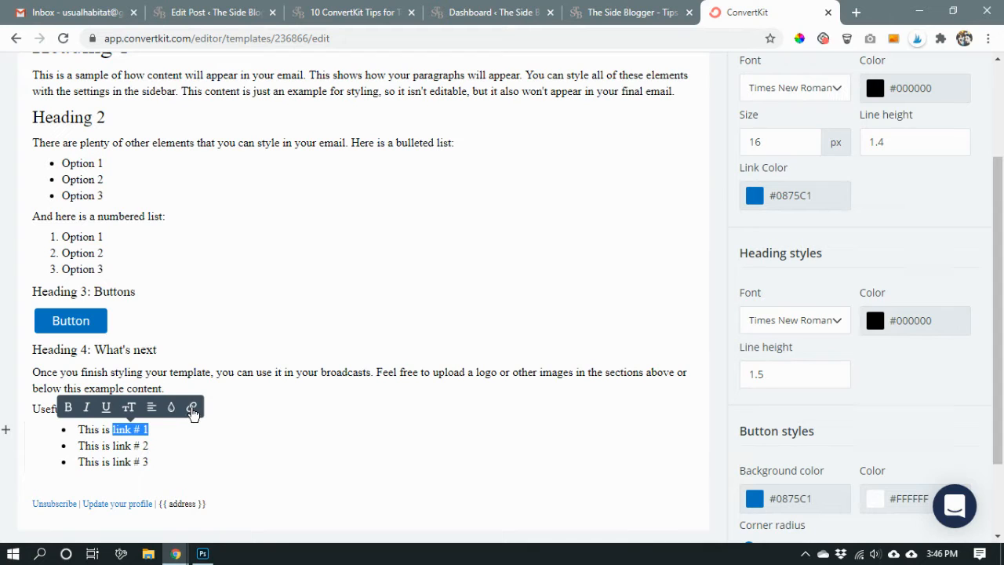
click(192, 407)
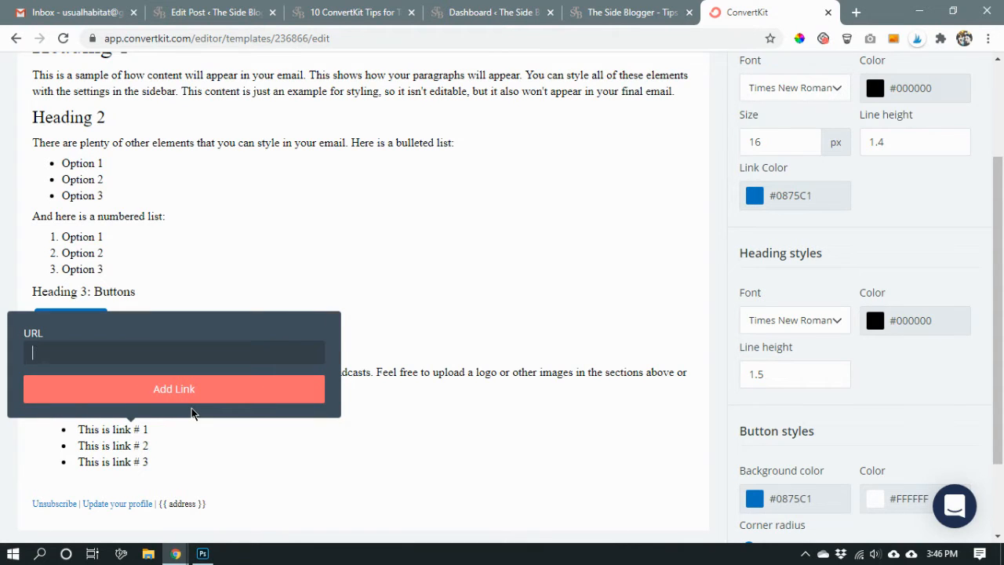
text(#)
click(207, 378)
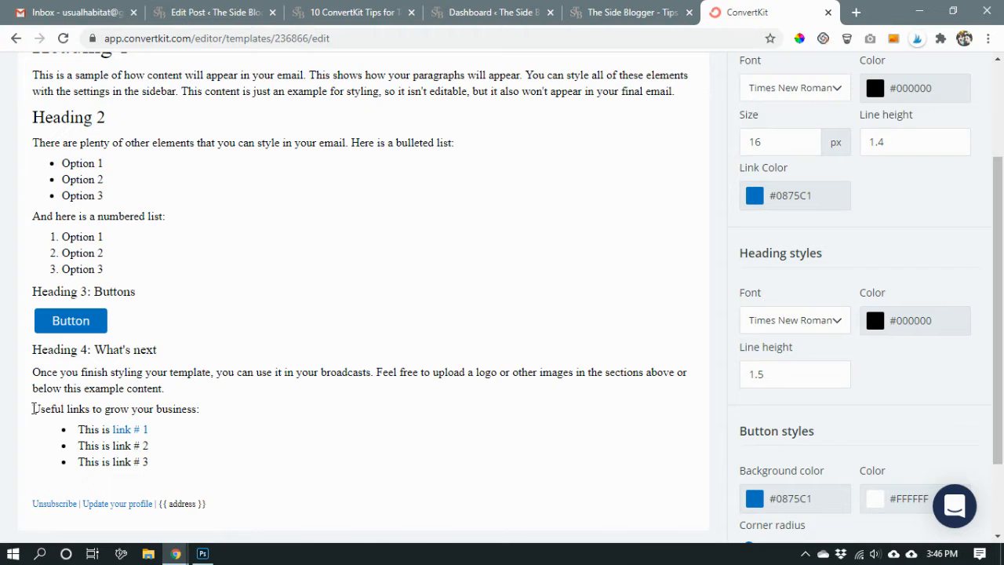
Make the line "Useful links to grow your business:" bold.
drag(32, 408, 201, 408)
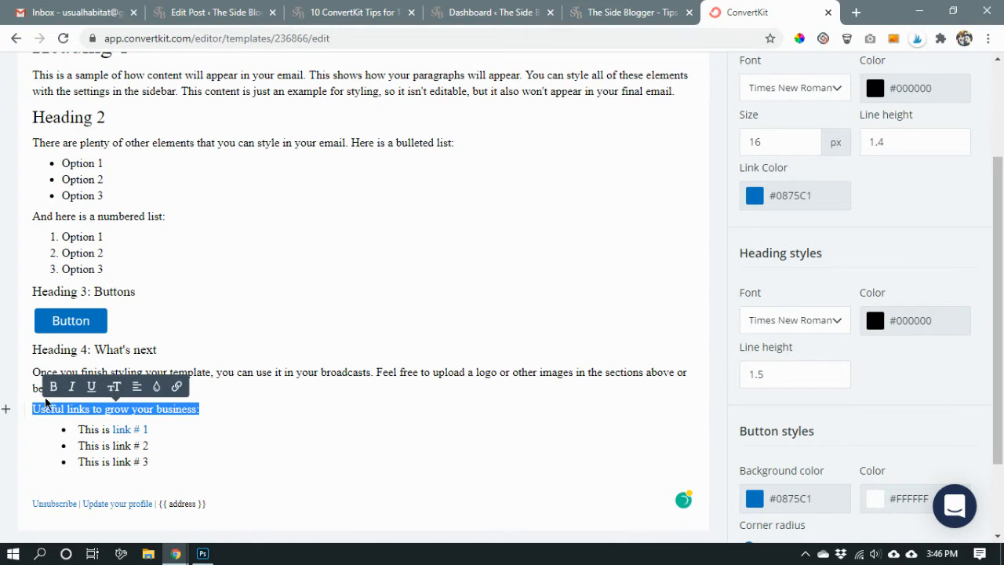
click(54, 387)
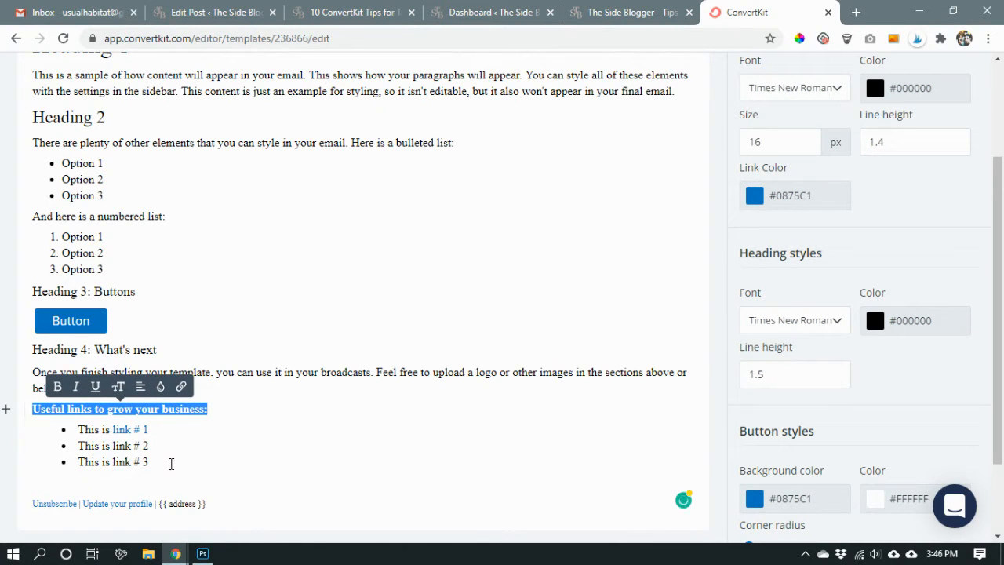
Insert a divider between the bulleted links list and the unsubscribe line, and remove the empty line above it.
click(153, 472)
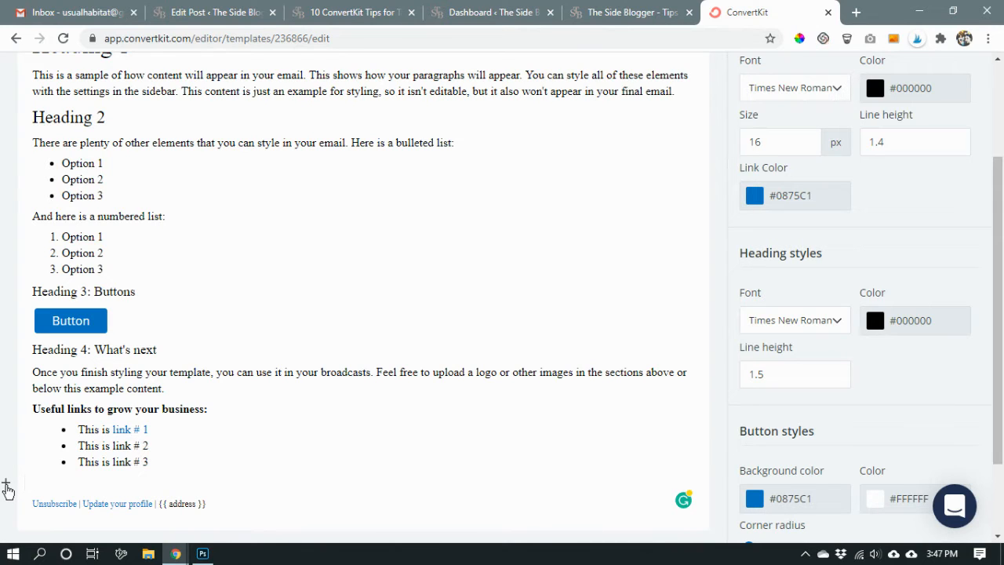
click(7, 487)
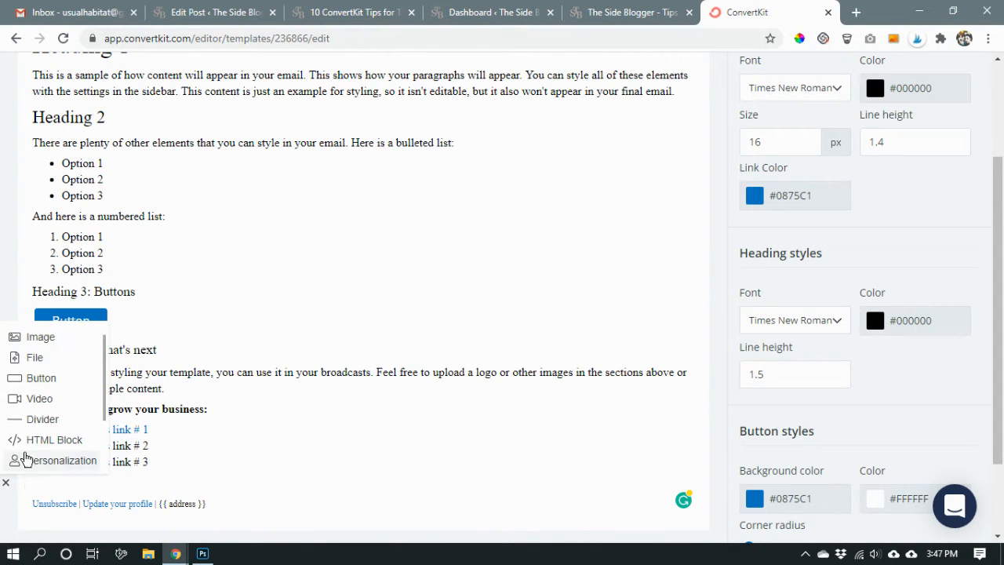
click(40, 421)
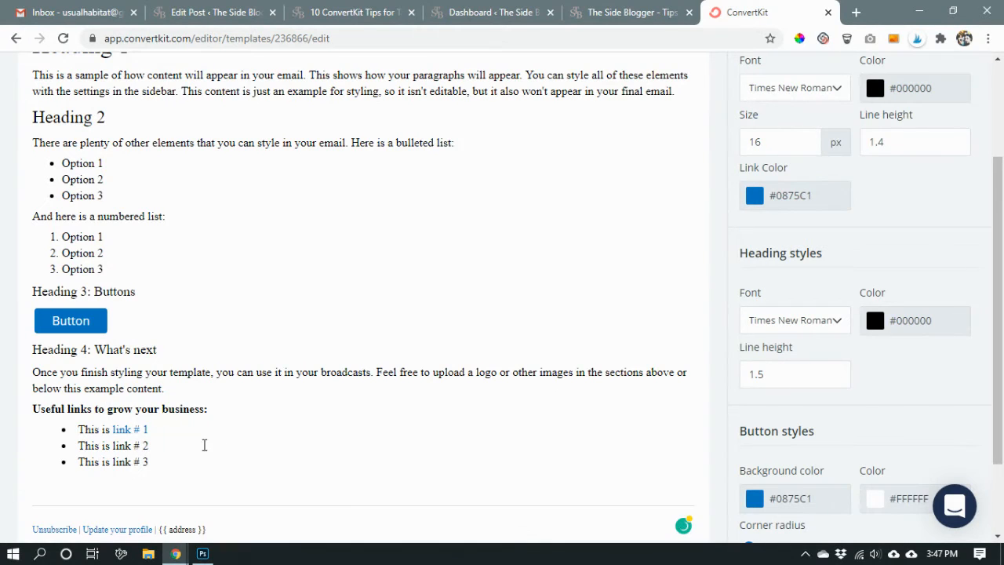
scroll(204, 445, down, 1)
key(BackSpace)
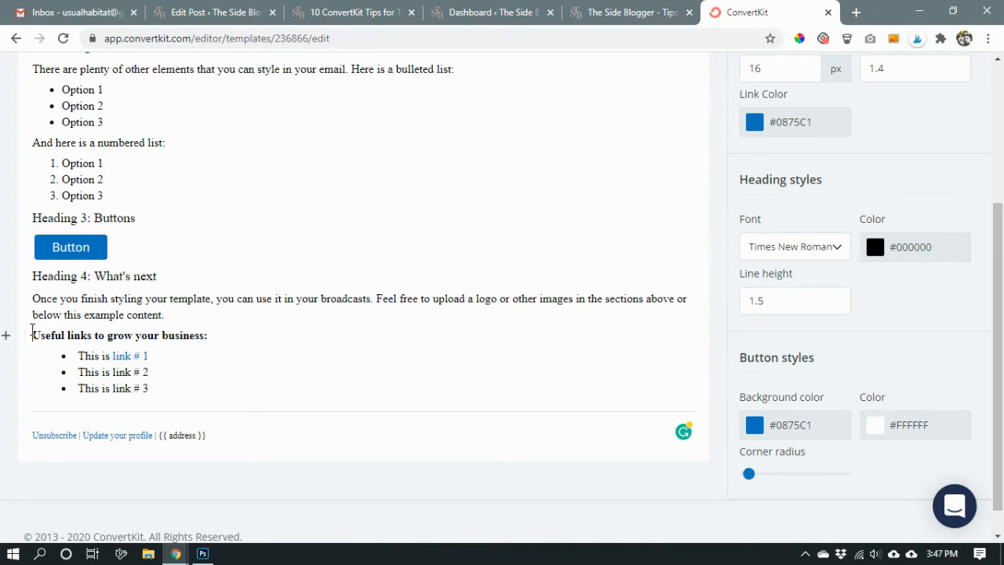
Add a blank line above "Useful links to grow your business:" and insert a divider there.
click(32, 335)
key(Return)
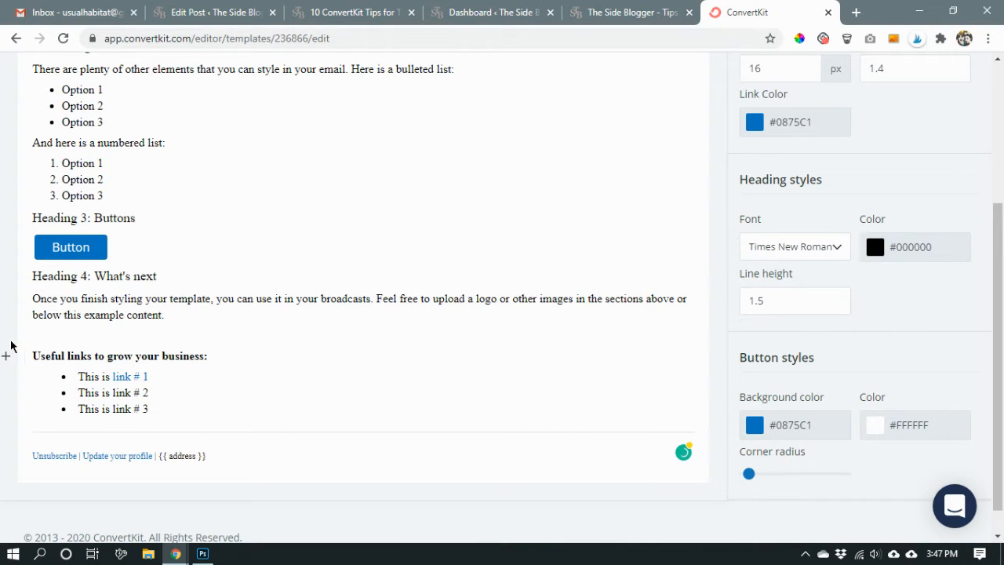
click(5, 335)
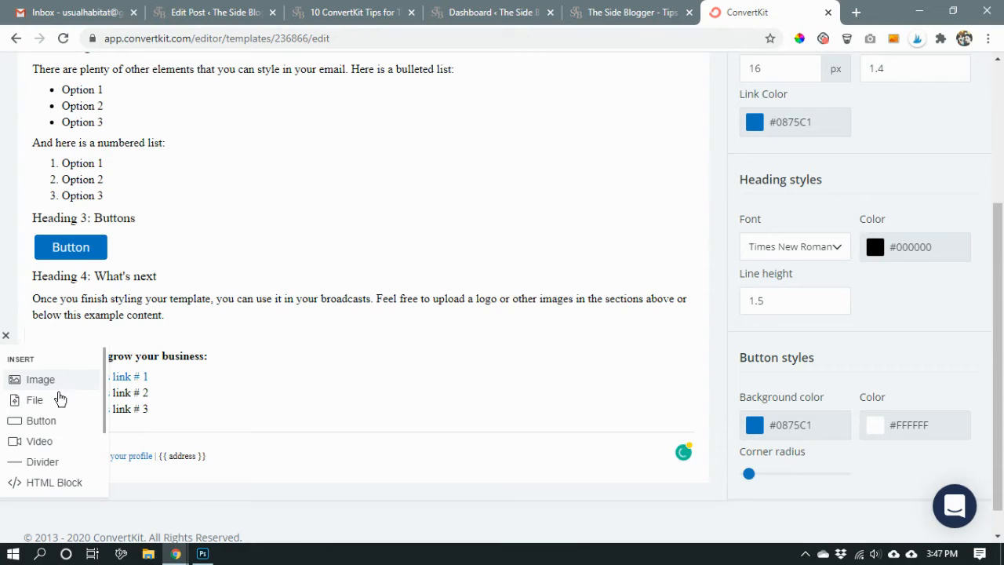
click(61, 461)
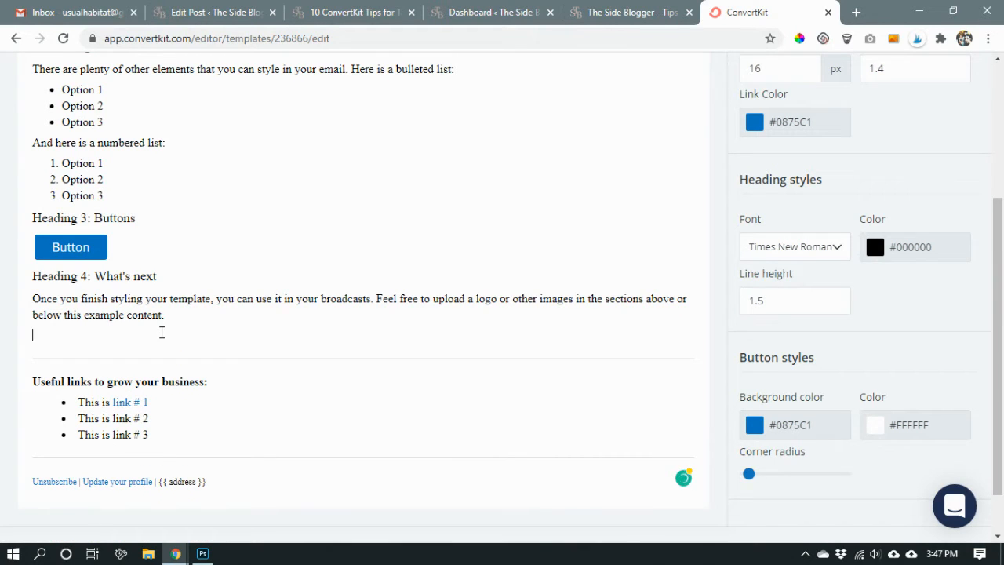
Write the sign-off "Sincerely," with the sender's first name on the line below it, above the upper divider.
scroll(226, 410, down, 1)
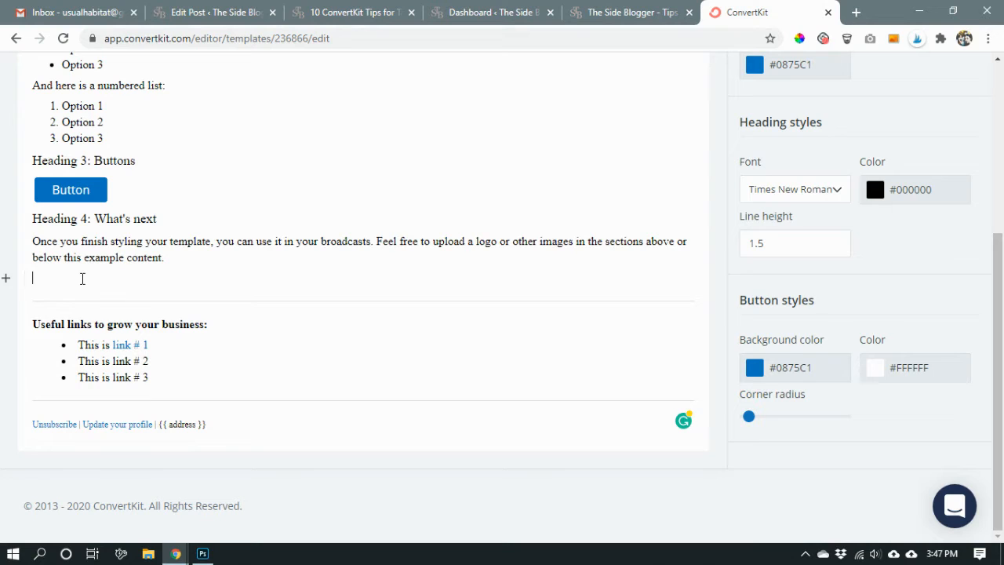
click(82, 278)
text(Sincerely,)
key(Return)
text(Maliha)
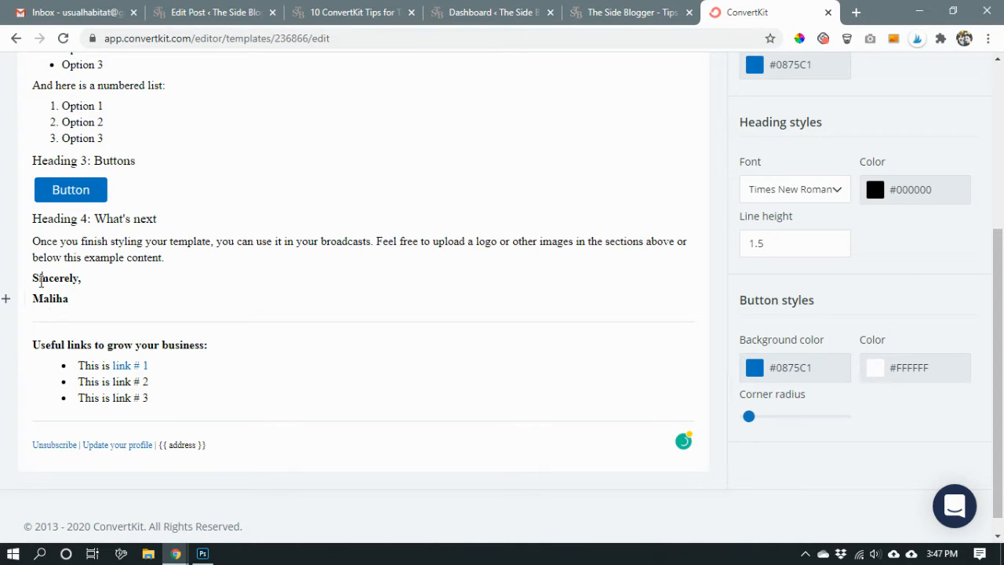
Remove the bold formatting from both lines of the sign-off.
drag(39, 280, 66, 289)
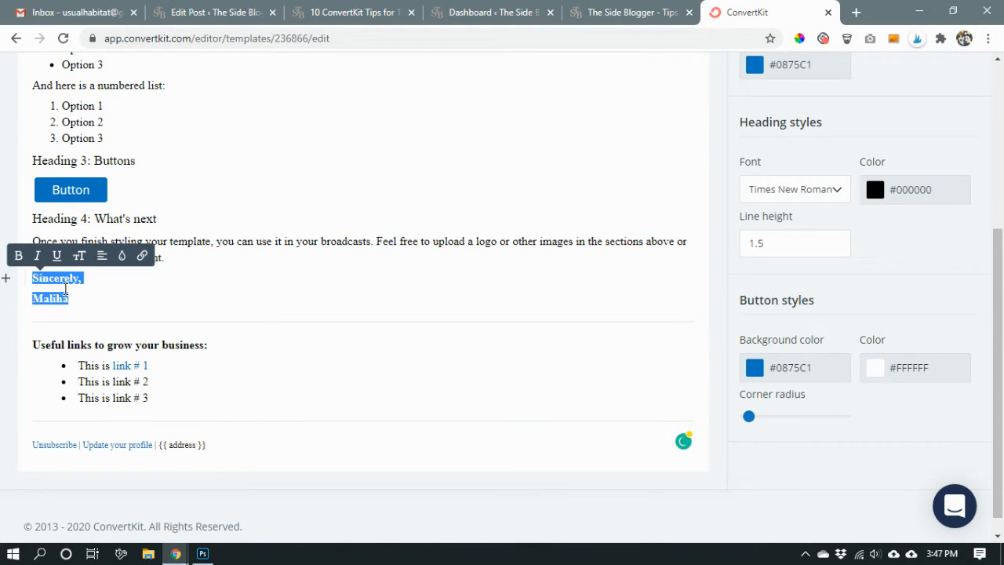
click(18, 255)
click(73, 288)
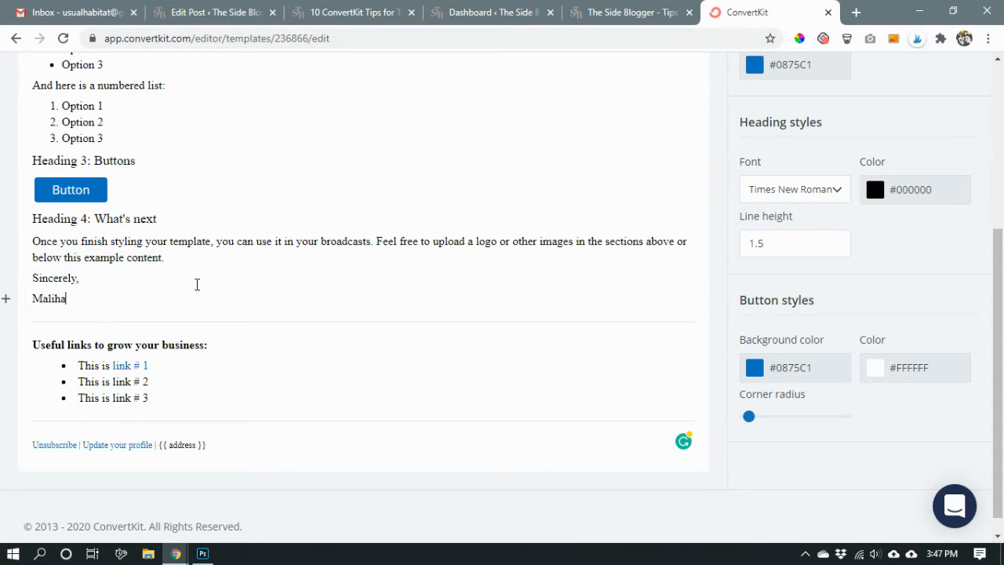
Review the whole template from the sample headings to the footer, including the extent of the non-editable example content.
scroll(209, 254, up, 1)
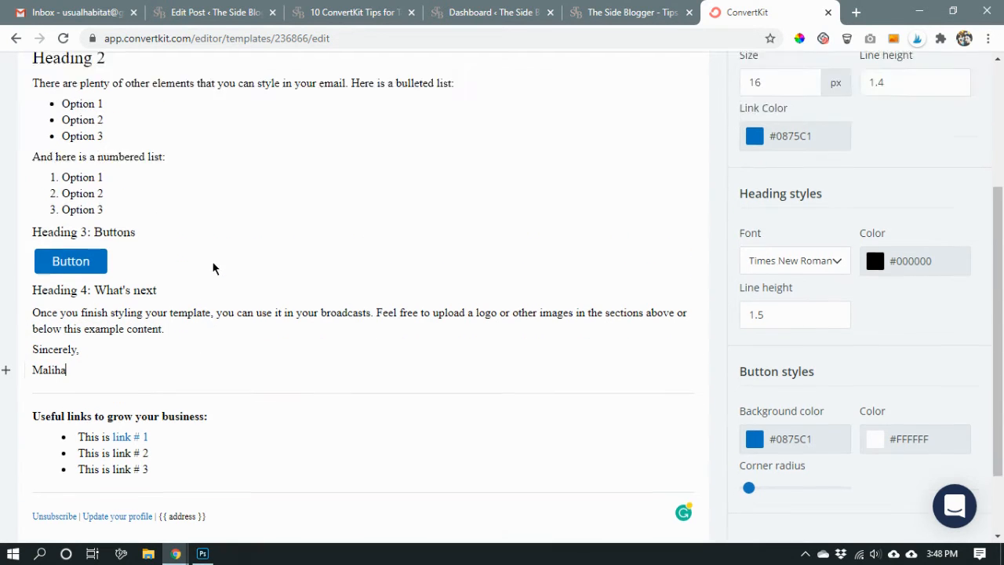
scroll(219, 271, up, 3)
scroll(225, 274, down, 3)
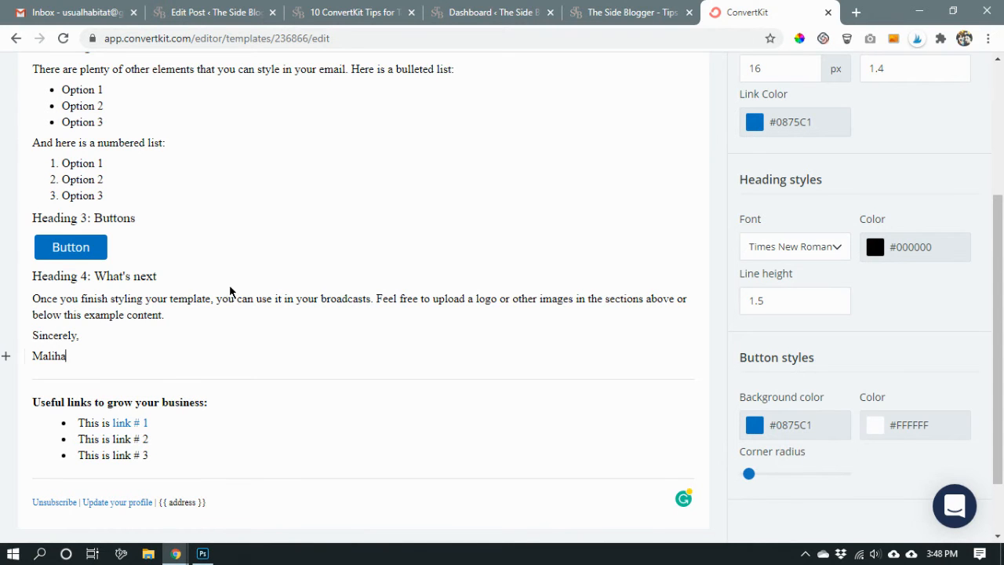
scroll(512, 348, up, 2)
scroll(466, 359, down, 2)
scroll(410, 417, up, 2)
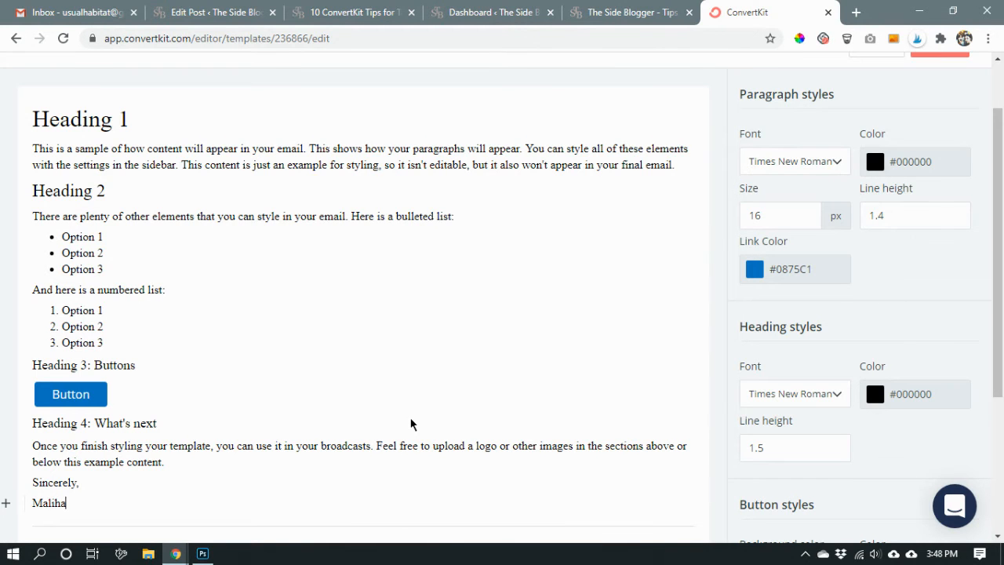
scroll(410, 423, up, 1)
scroll(410, 424, down, 3)
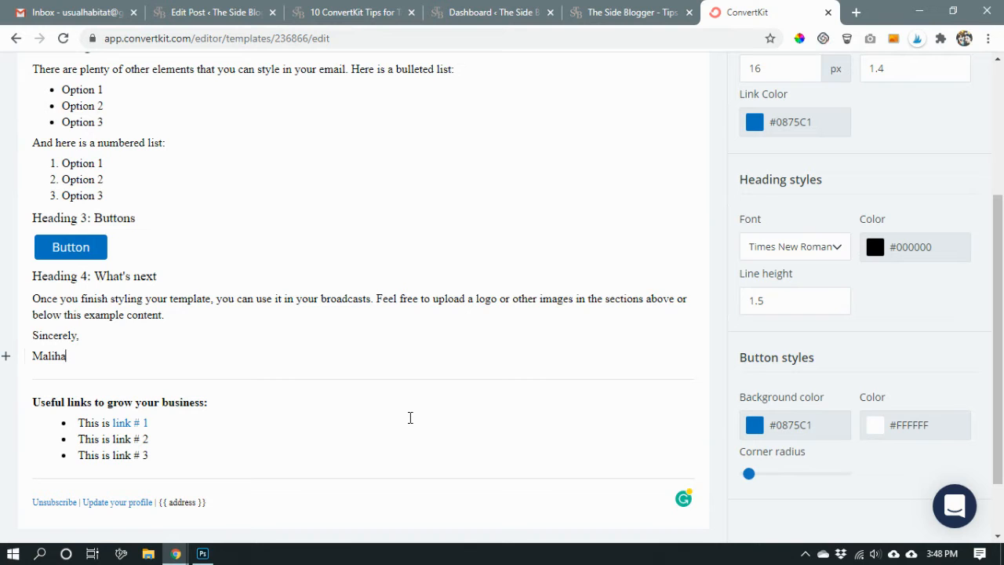
scroll(411, 417, up, 3)
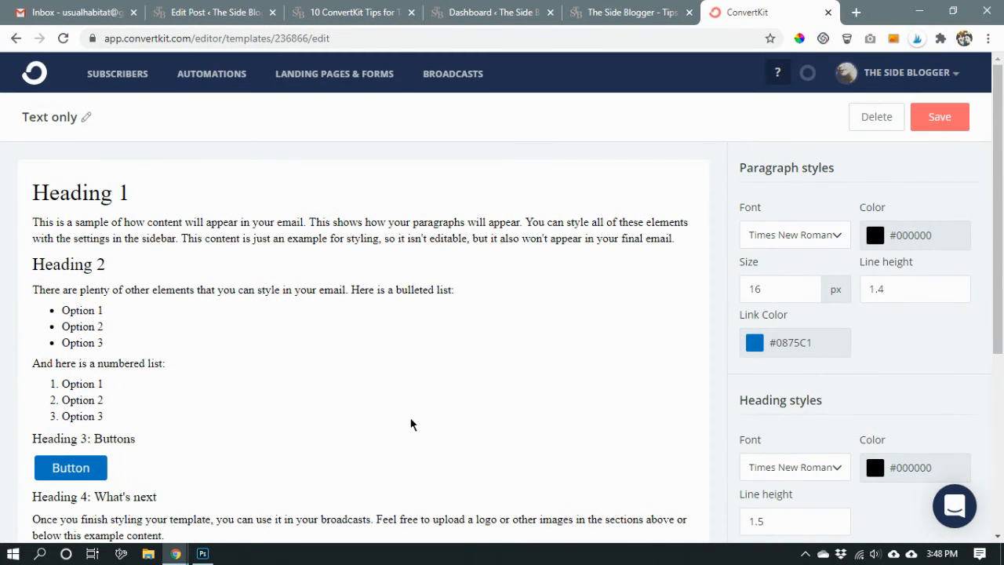
mouse_move(43, 213)
drag(35, 195, 173, 403)
scroll(131, 305, down, 2)
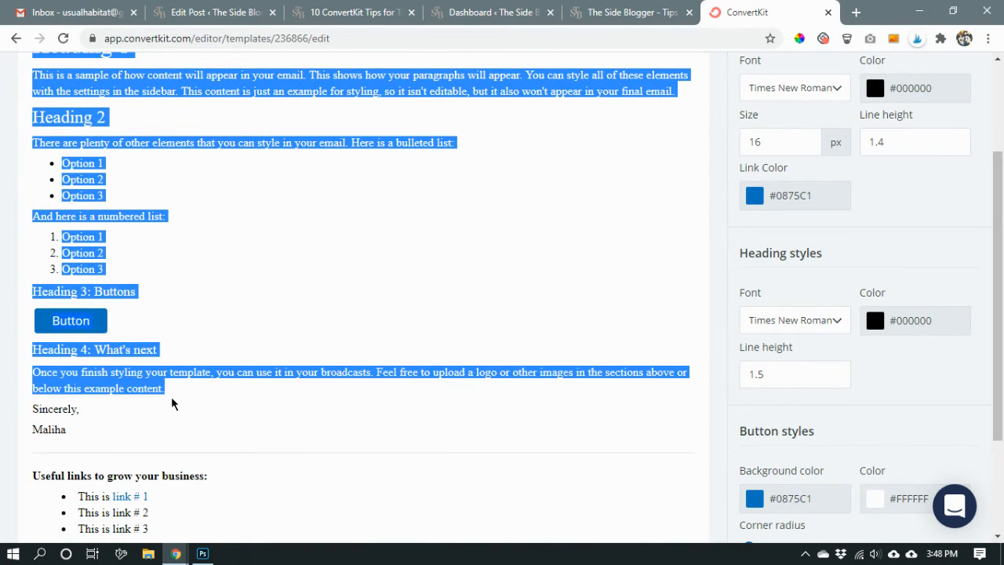
scroll(296, 293, up, 2)
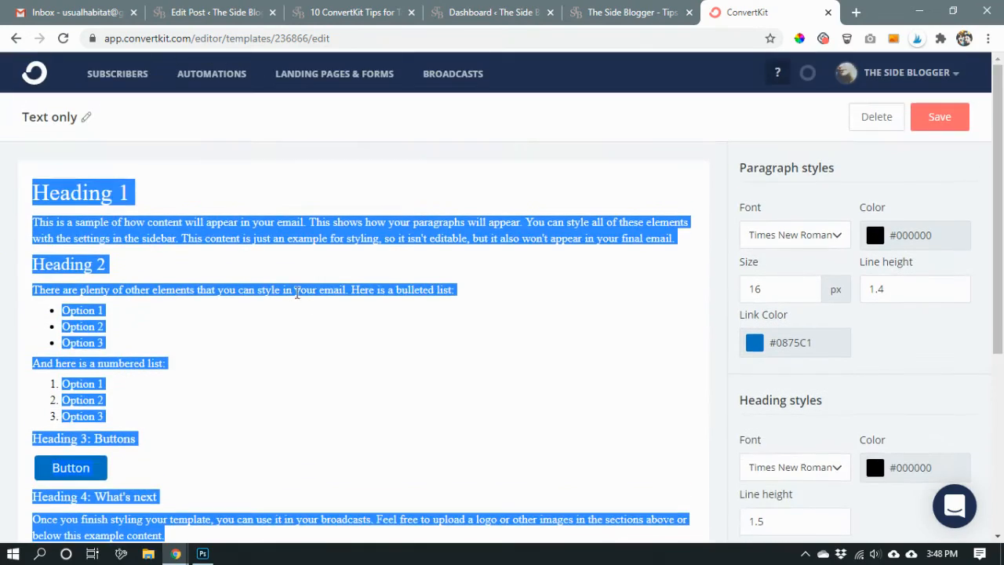
click(324, 377)
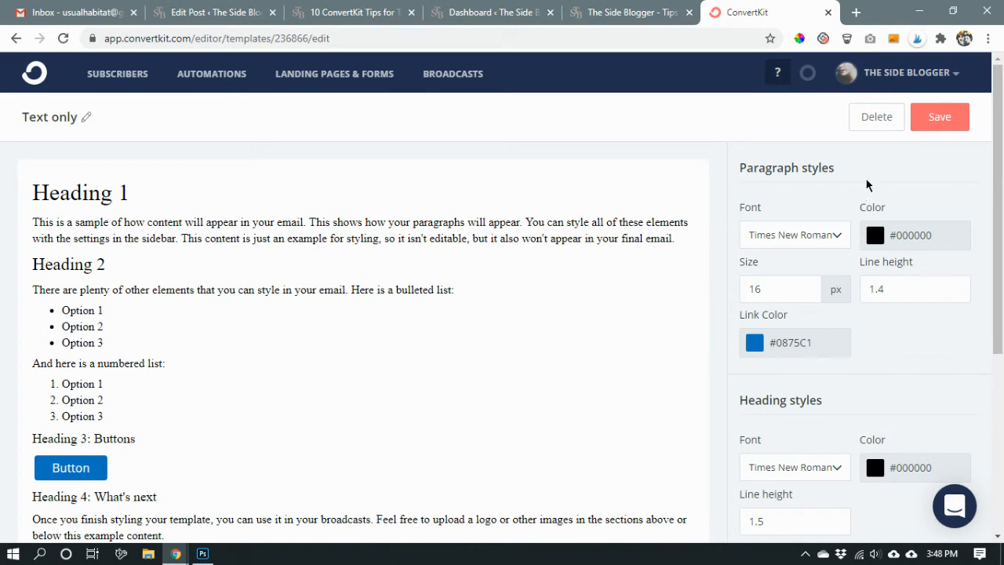
Try Georgia, Arial, Arial Black and Courier New as the paragraph font, and return it to Times New Roman.
click(802, 236)
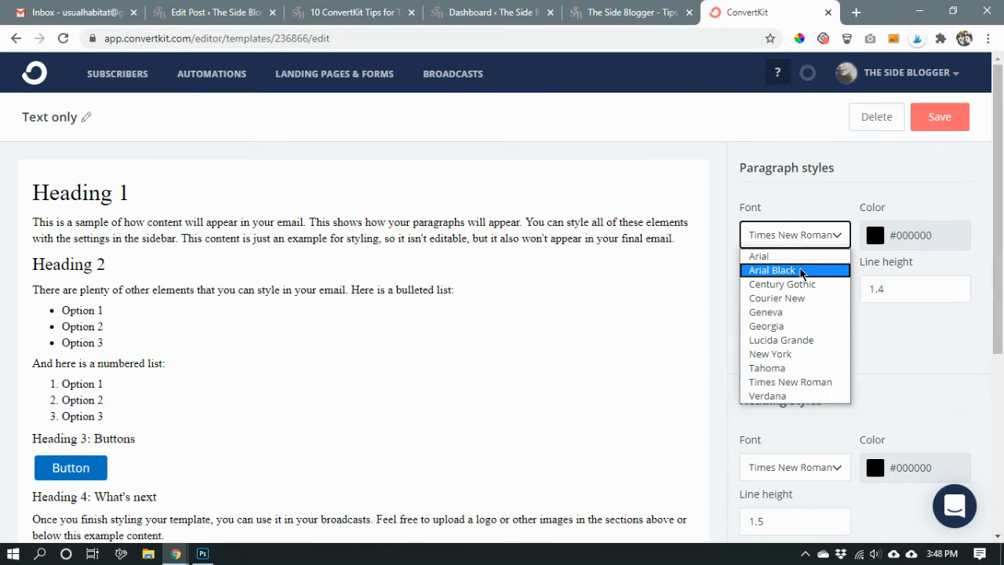
click(791, 332)
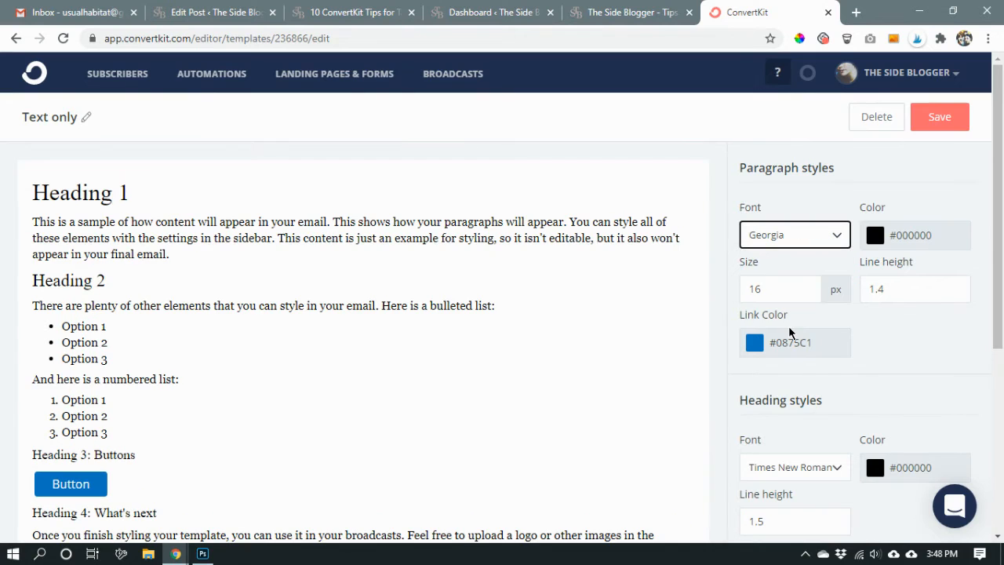
click(808, 237)
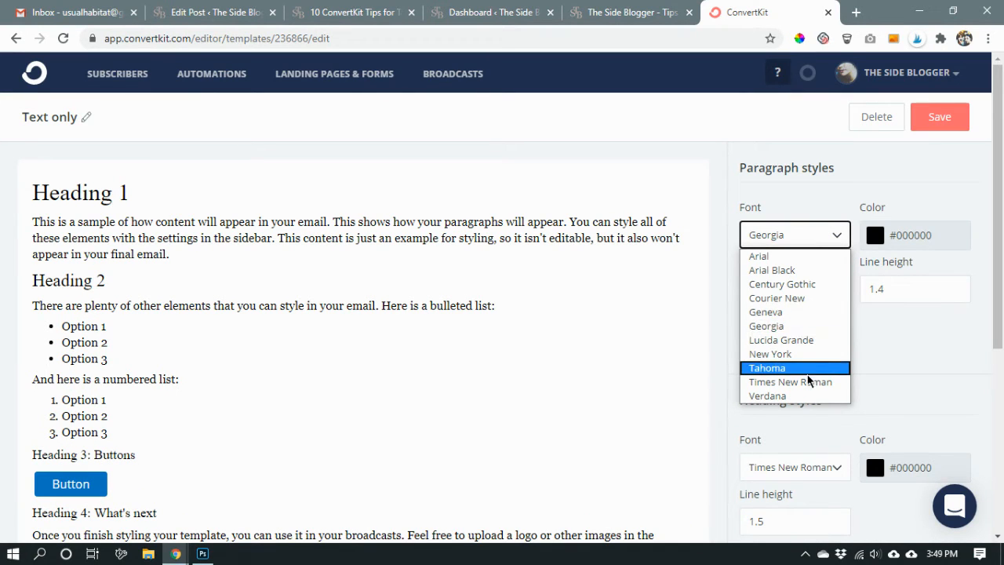
click(781, 258)
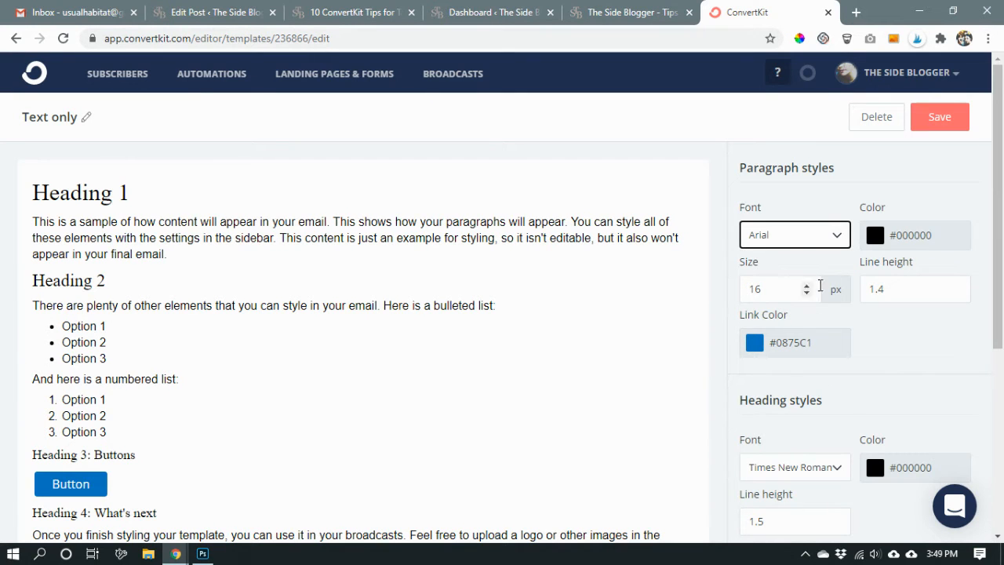
click(804, 239)
click(804, 267)
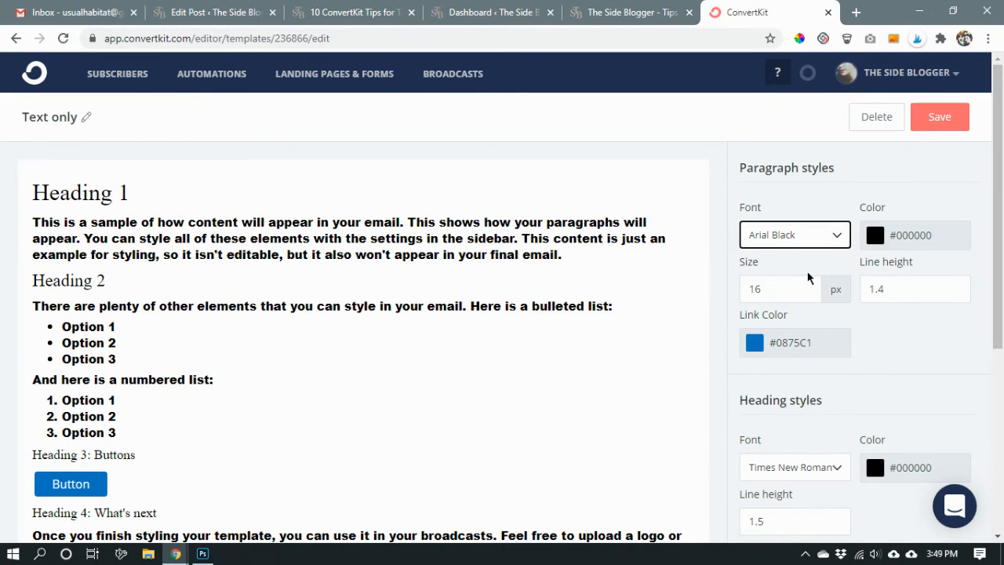
click(790, 237)
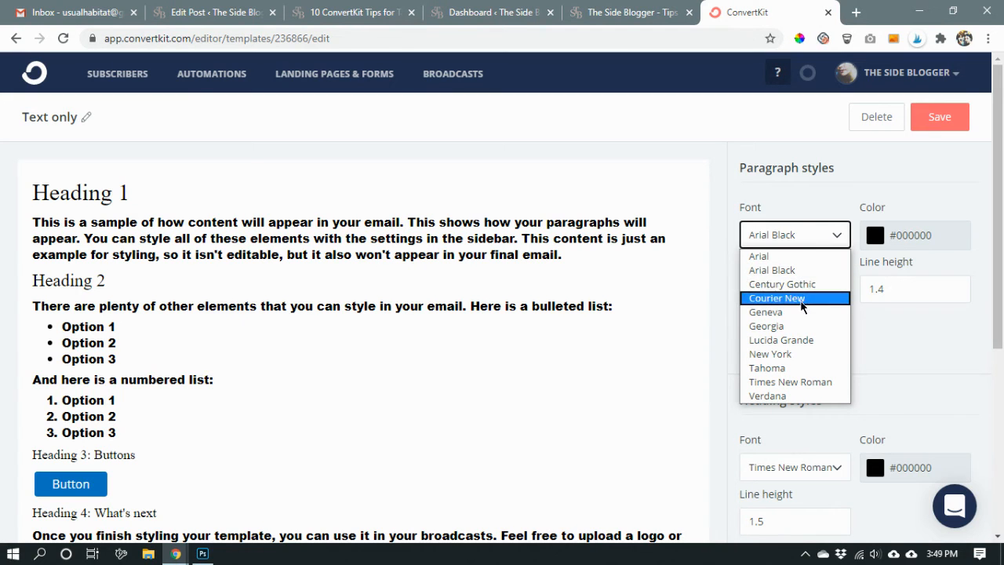
click(794, 305)
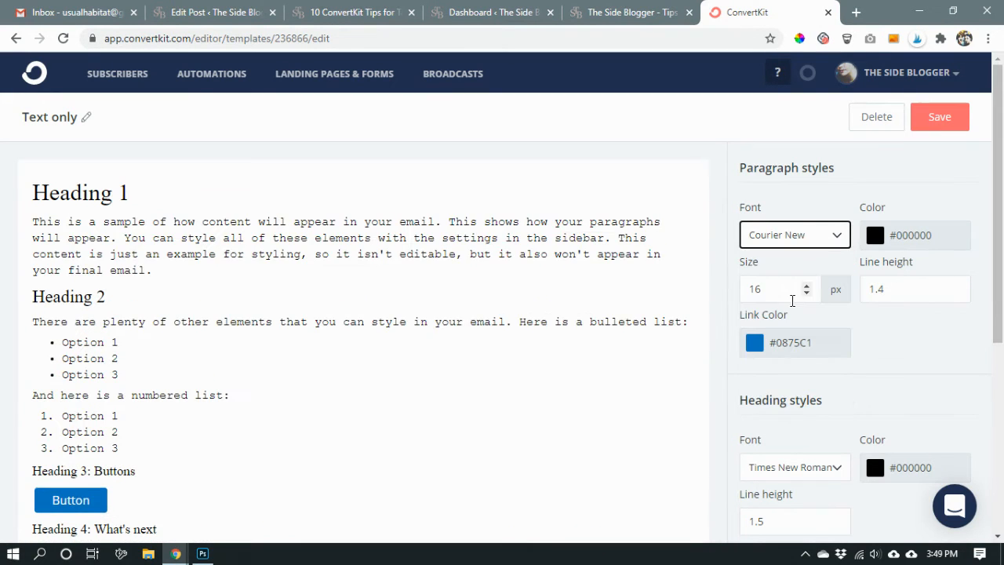
scroll(563, 314, up, 3)
click(795, 236)
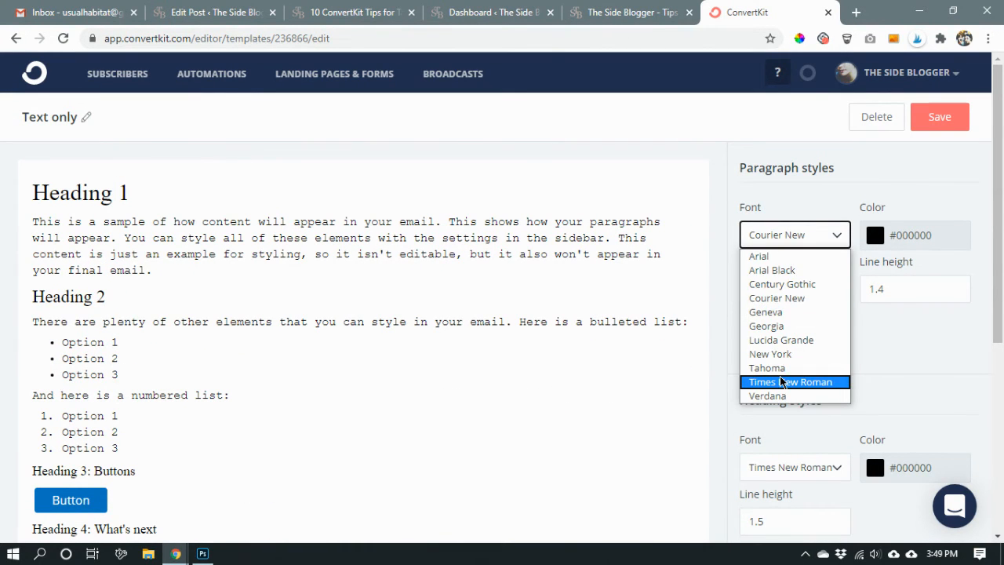
click(786, 382)
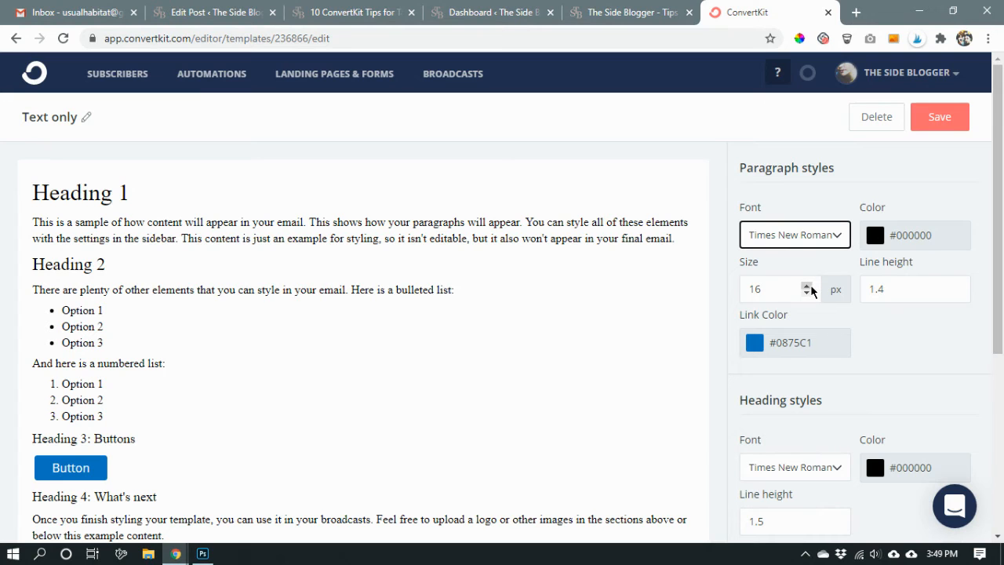
Set the paragraph text size to 18 px.
click(807, 286)
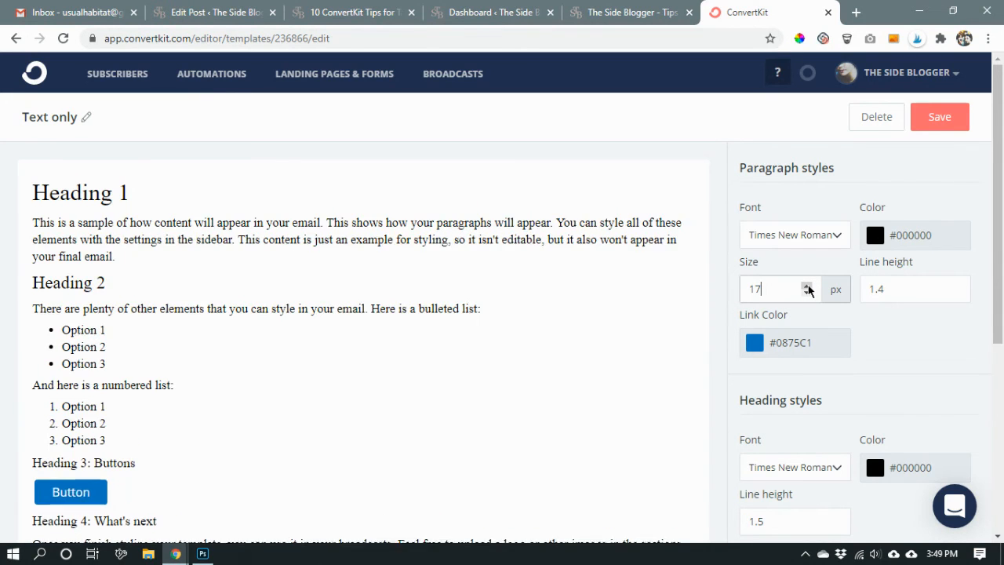
click(806, 287)
scroll(581, 297, down, 1)
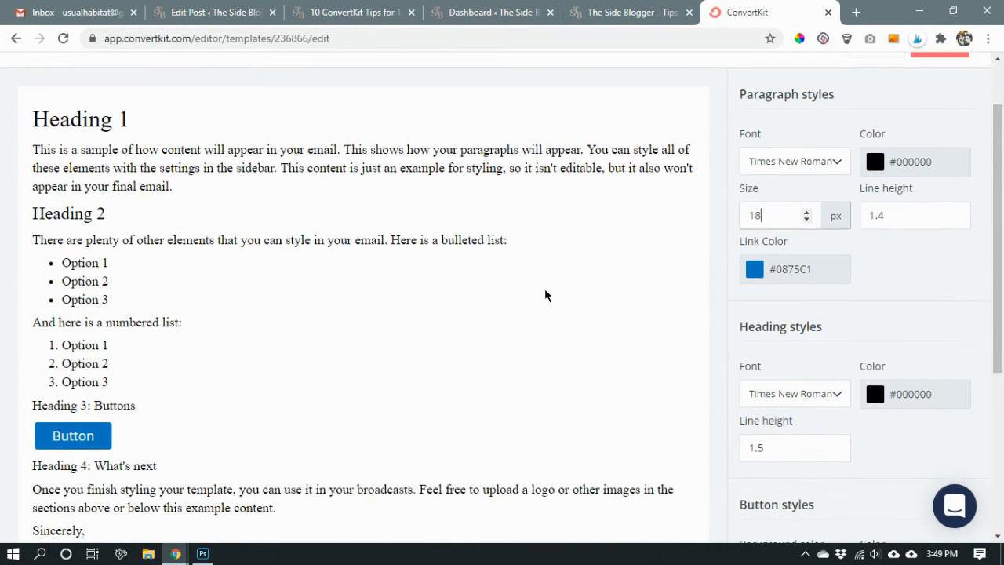
scroll(761, 273, down, 2)
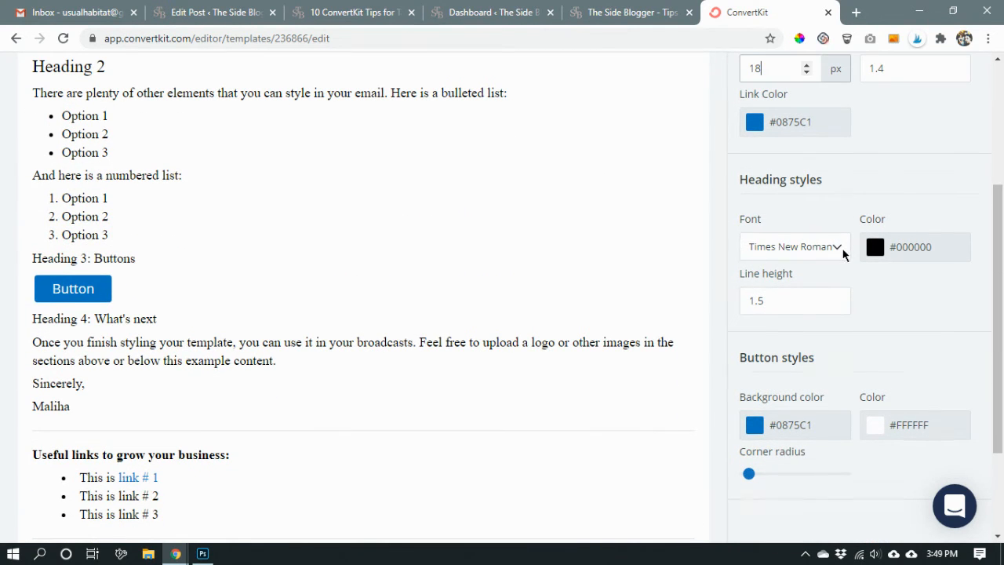
Change the button background color to the pink #E138BD.
scroll(802, 268, down, 2)
click(766, 292)
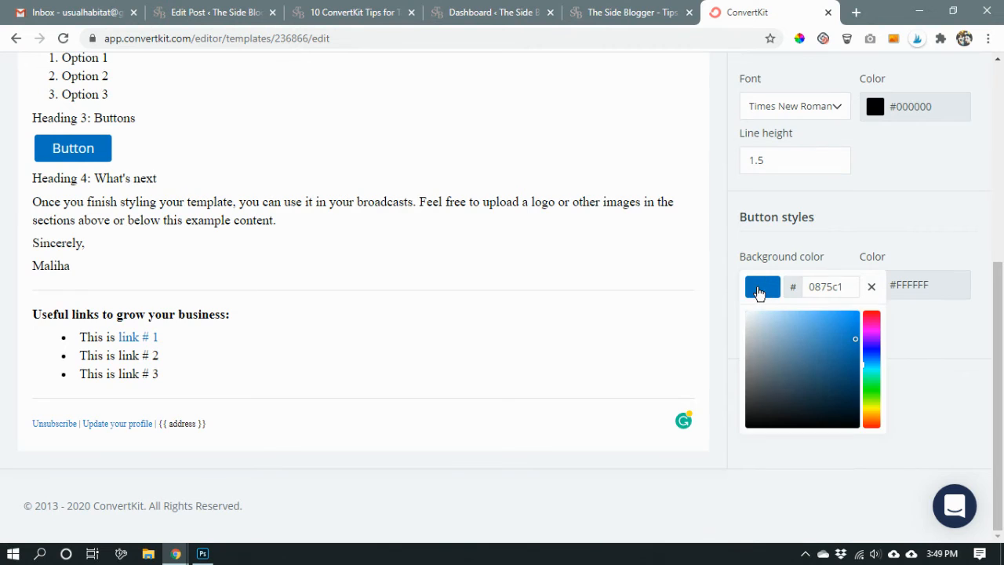
scroll(760, 287, up, 1)
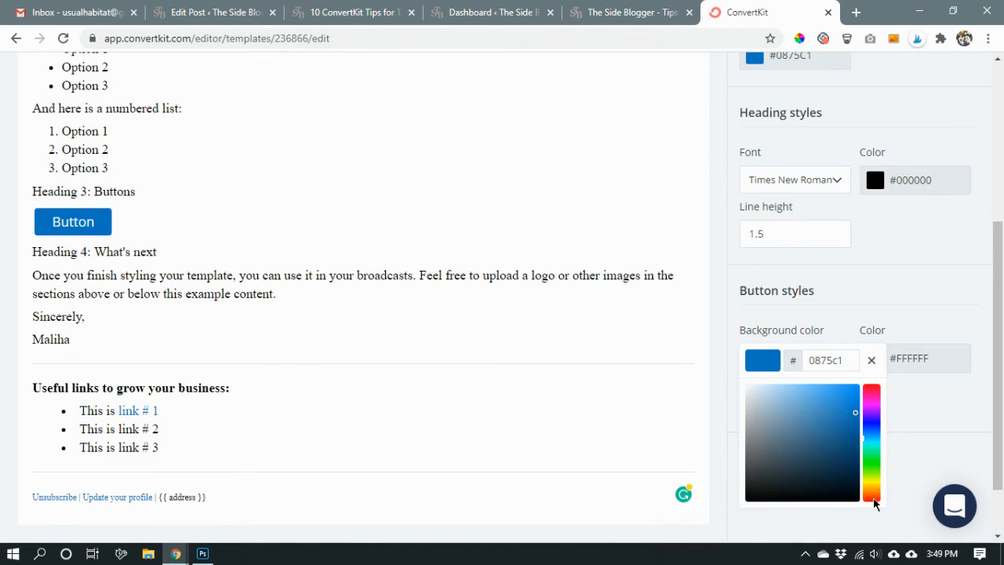
click(872, 403)
click(832, 400)
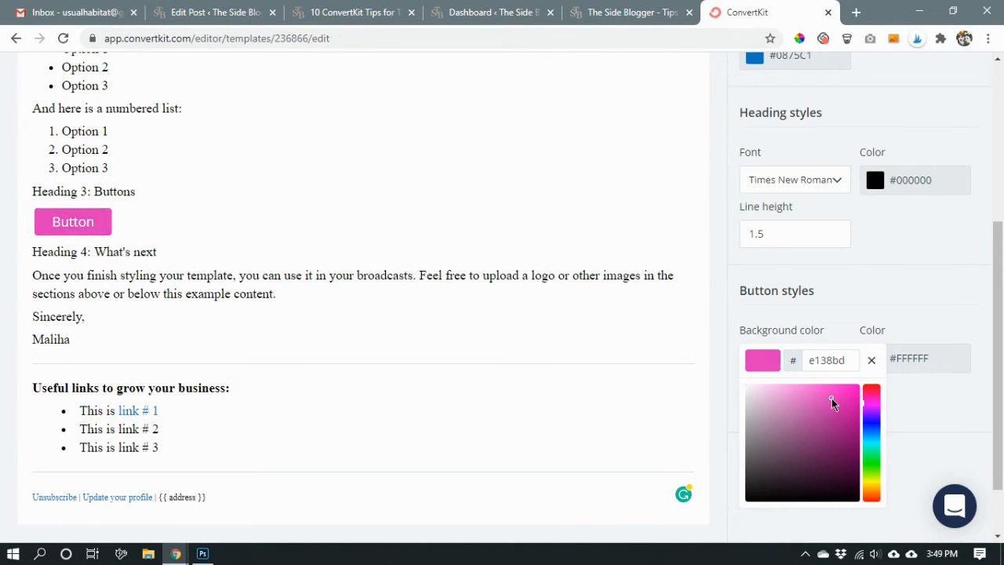
click(935, 317)
scroll(947, 321, down, 1)
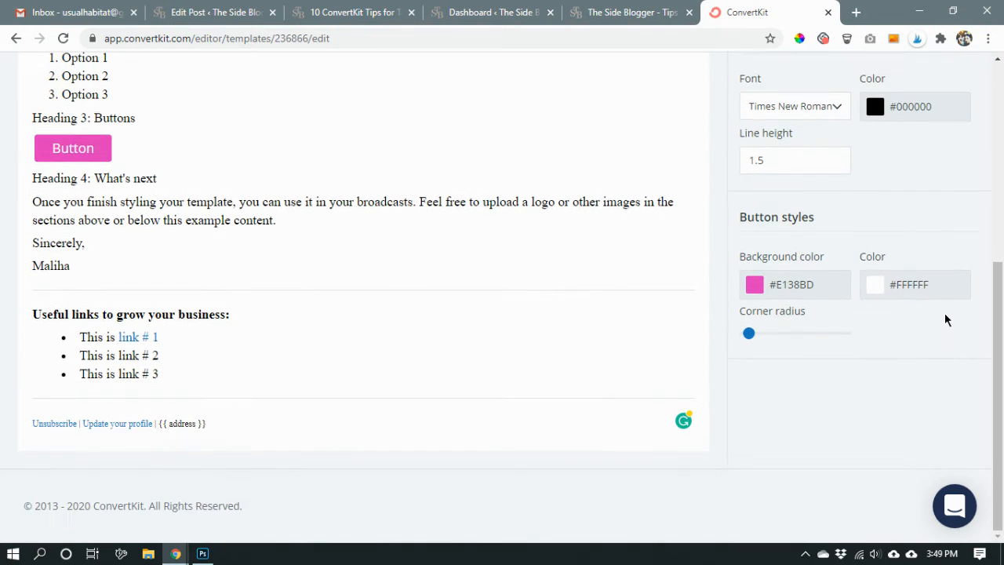
Rename the email template as Template 1.
scroll(941, 259, up, 5)
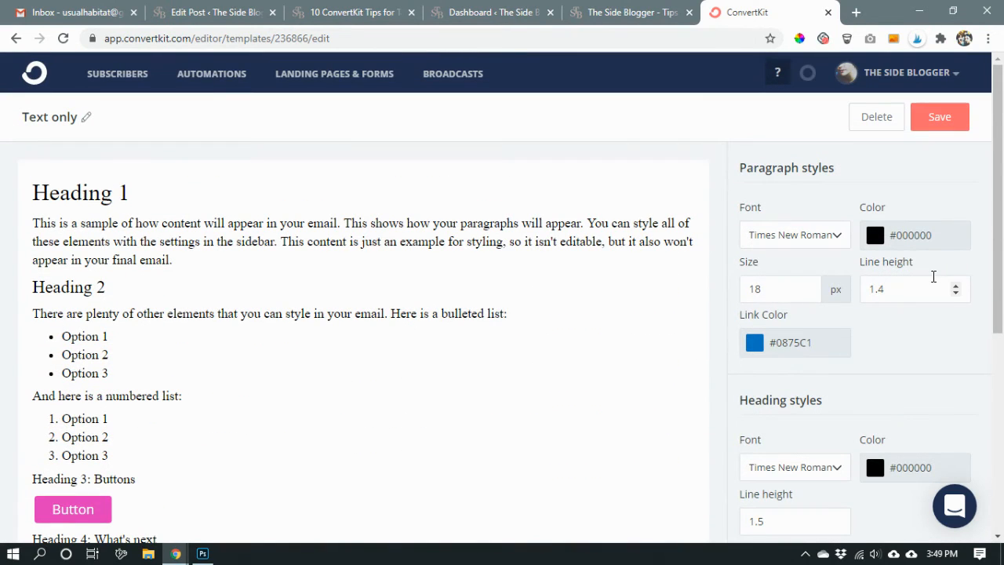
click(77, 118)
triple_click(79, 118)
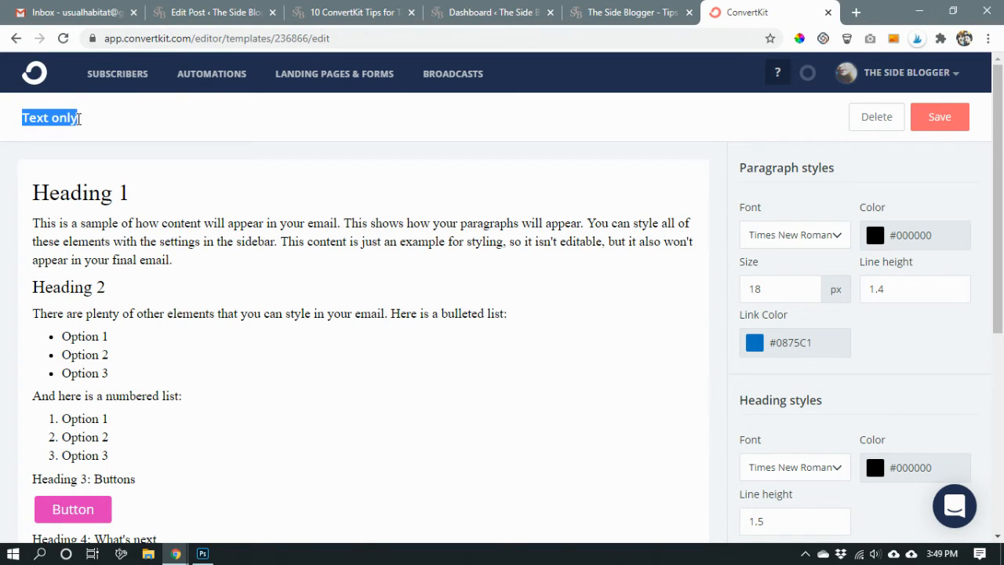
text(Tempa)
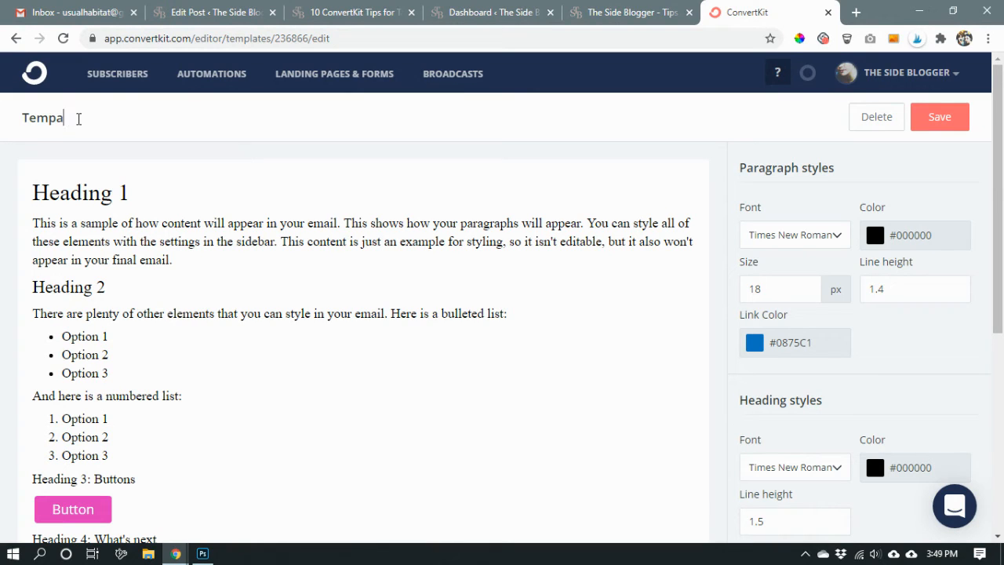
key(BackSpace)
text(late 1)
key(Return)
Rename the template as Test Template 1 and save it.
click(99, 118)
triple_click(75, 118)
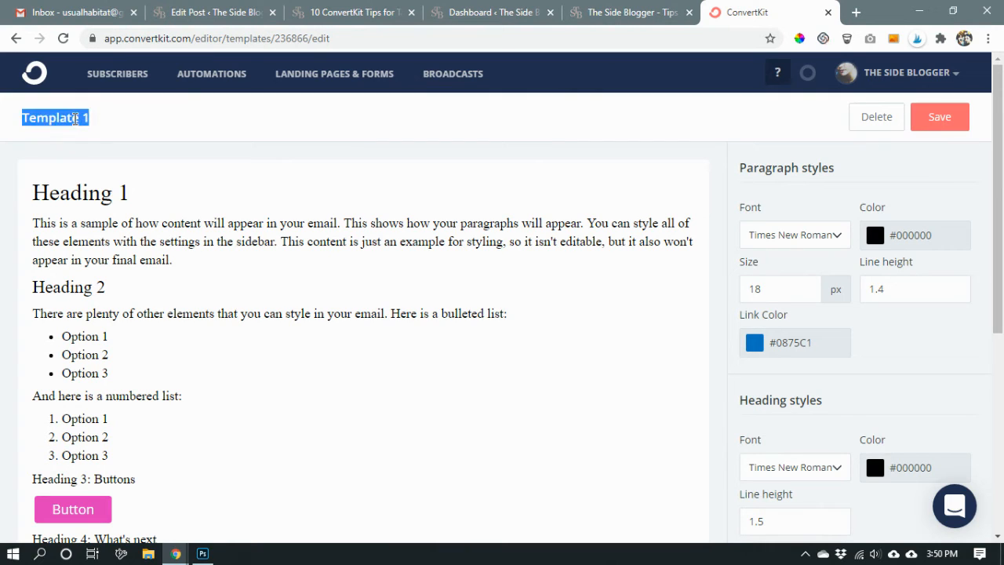
text(test)
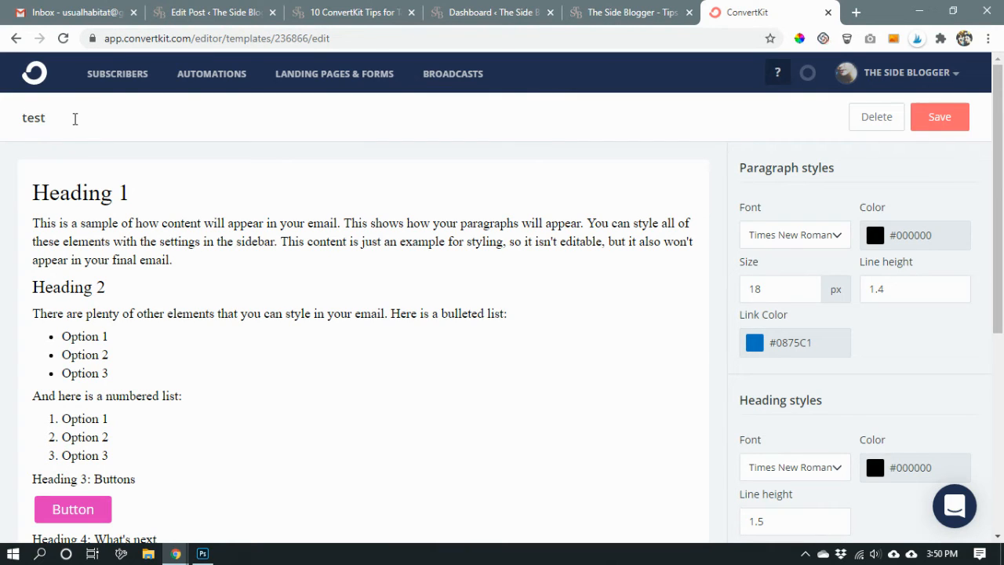
key(BackSpace)
key(BackSpace)
key(BackSpace)
key(BackSpace)
text(Test Template 1)
click(580, 158)
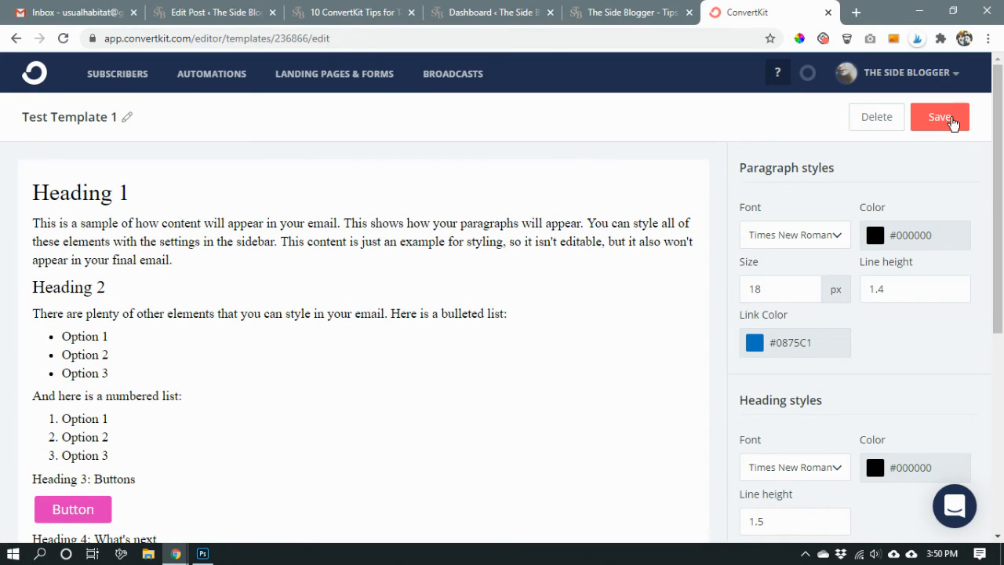
click(951, 122)
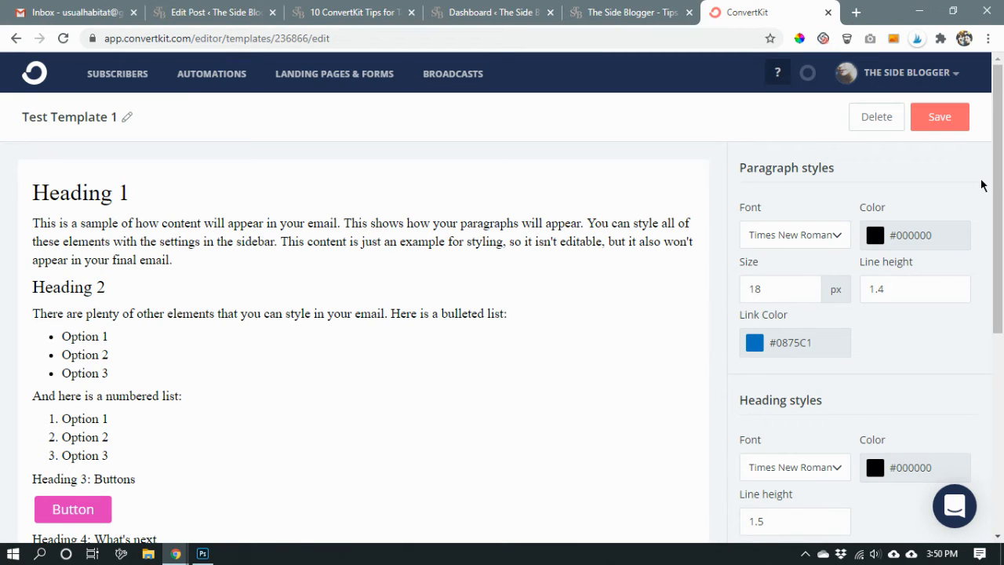
Create a new broadcast addressed to all subscribers and continue to its content stage.
scroll(738, 275, down, 5)
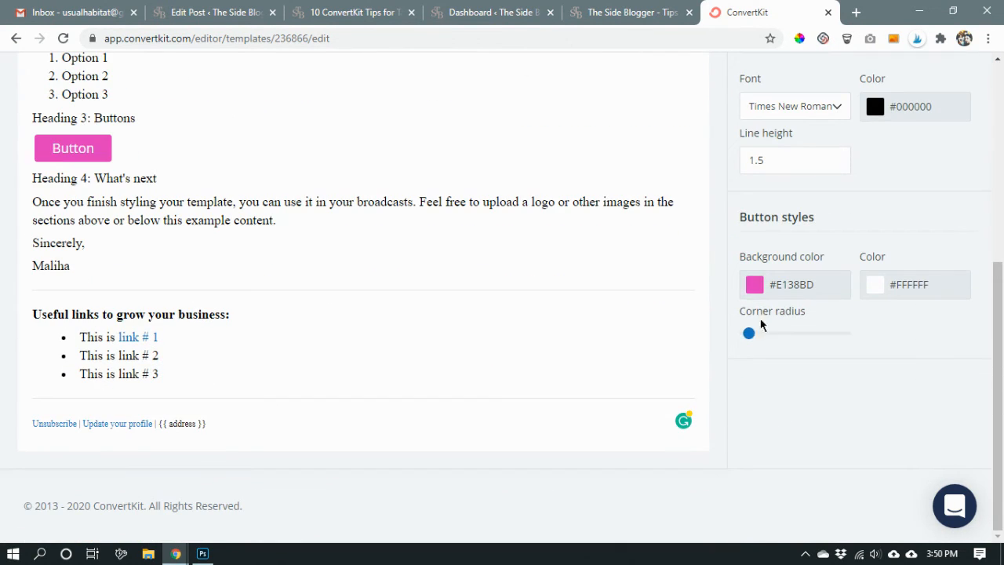
scroll(793, 404, up, 5)
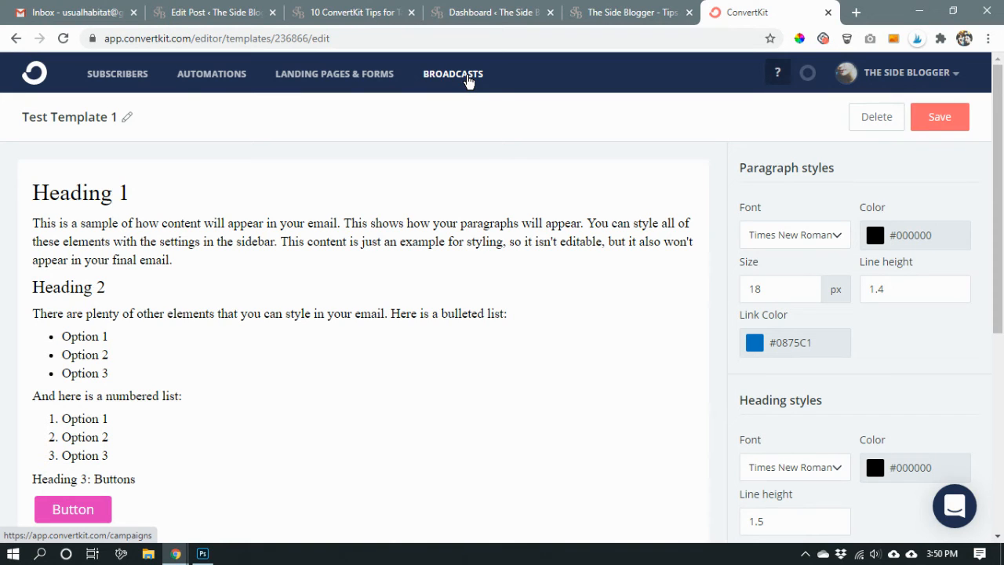
click(468, 80)
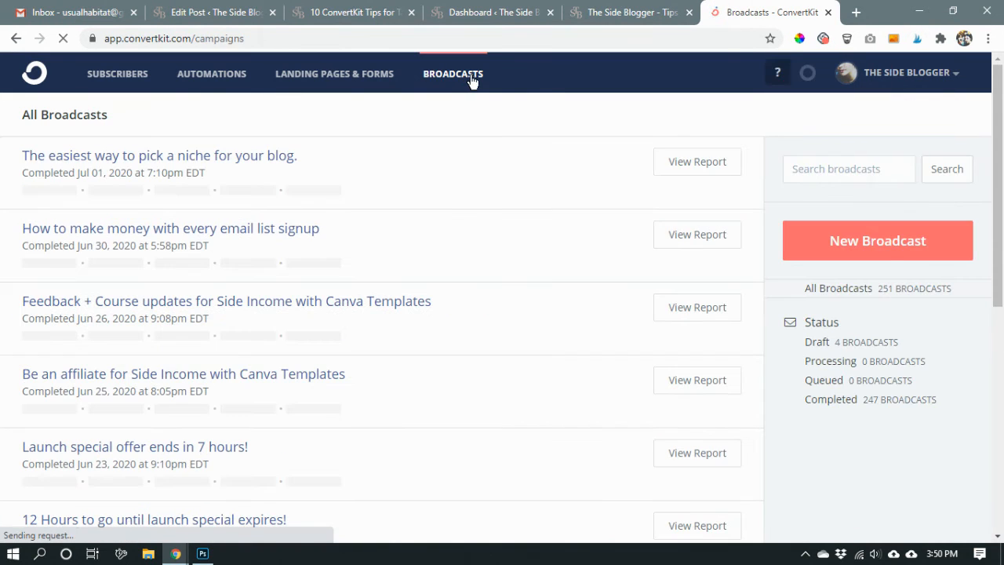
click(886, 251)
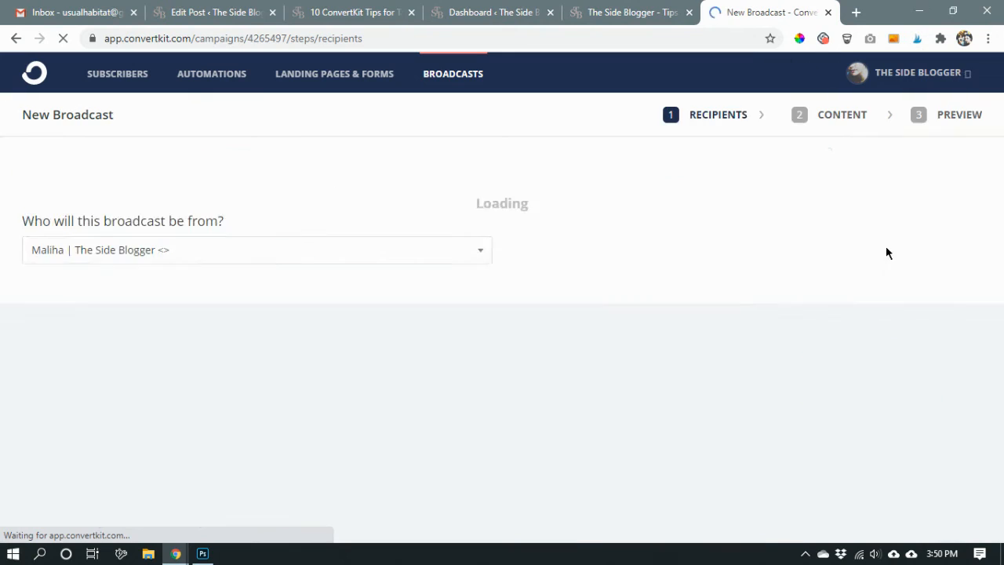
scroll(886, 251, down, 3)
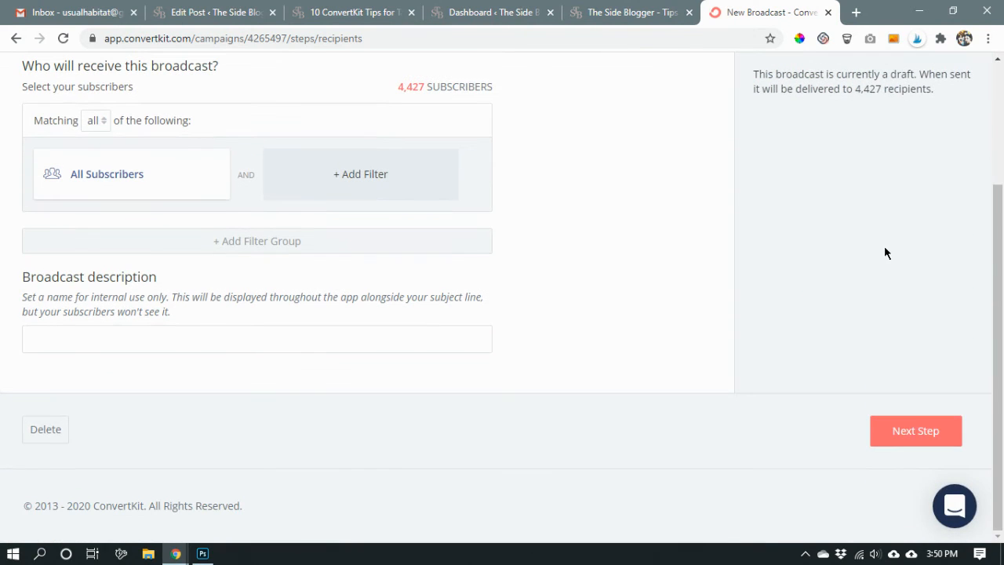
click(911, 438)
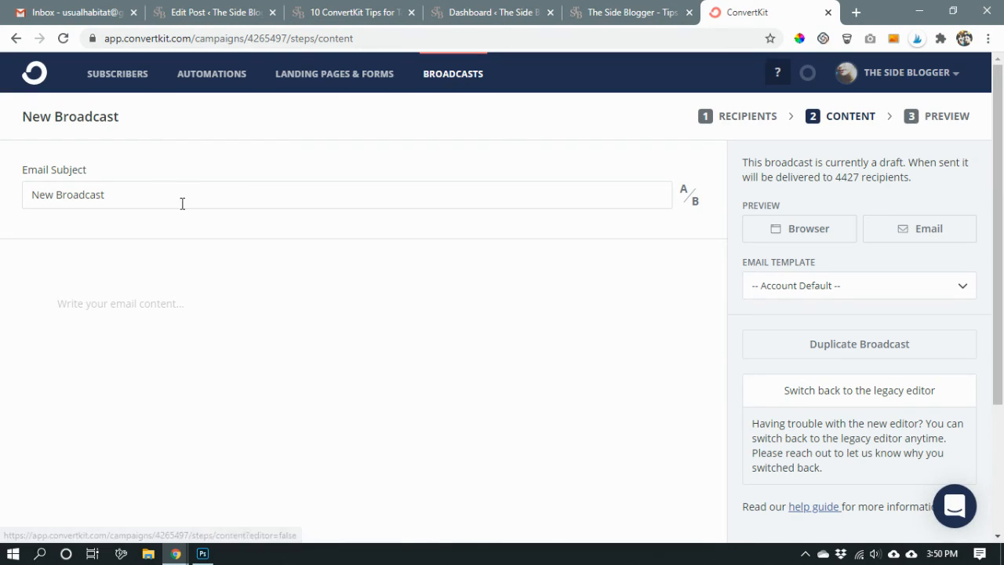
Replace the broadcast's default email subject with "Test Newsletter Subect".
double_click(190, 194)
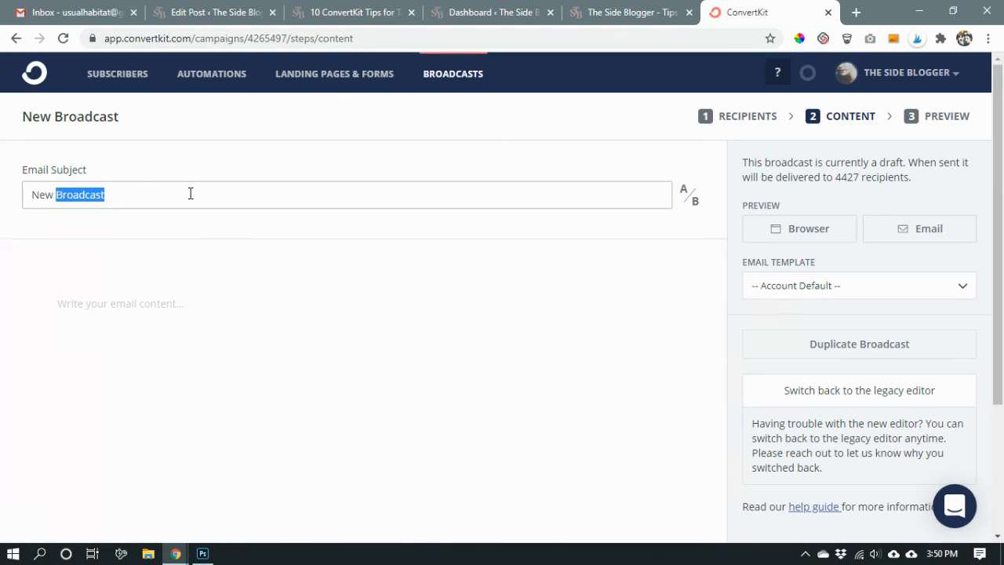
triple_click(190, 194)
text(Test )
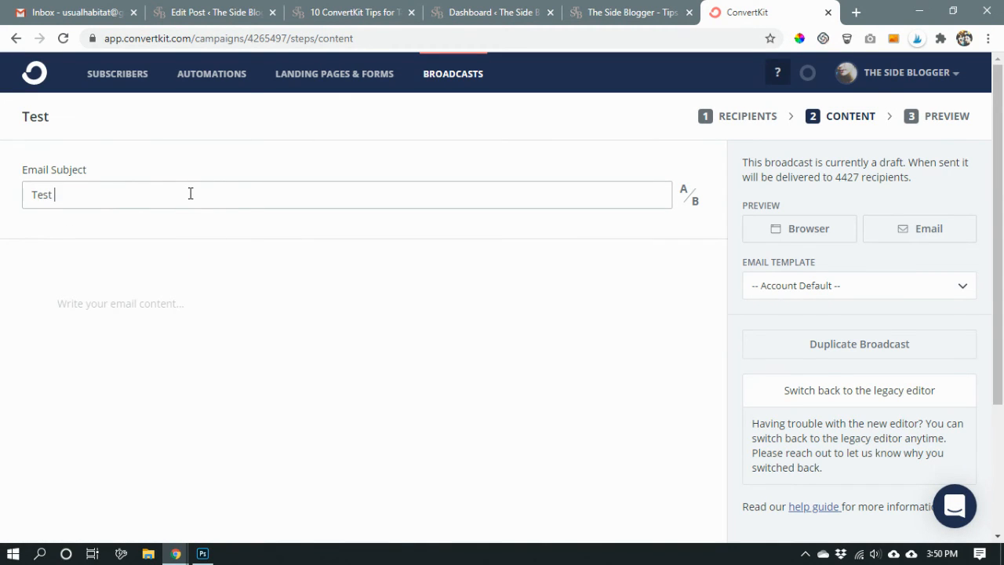
text(Newsletter)
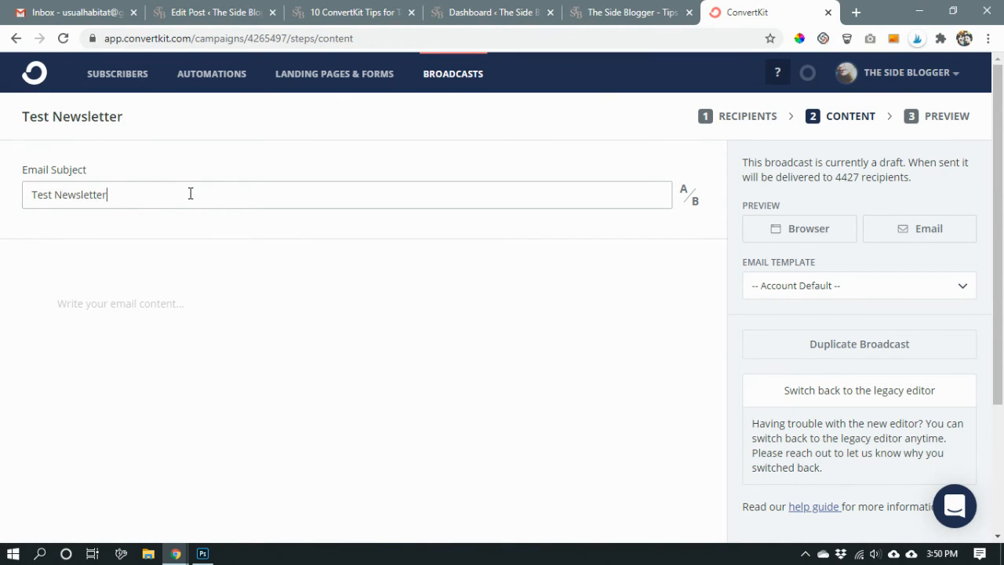
text( Subect)
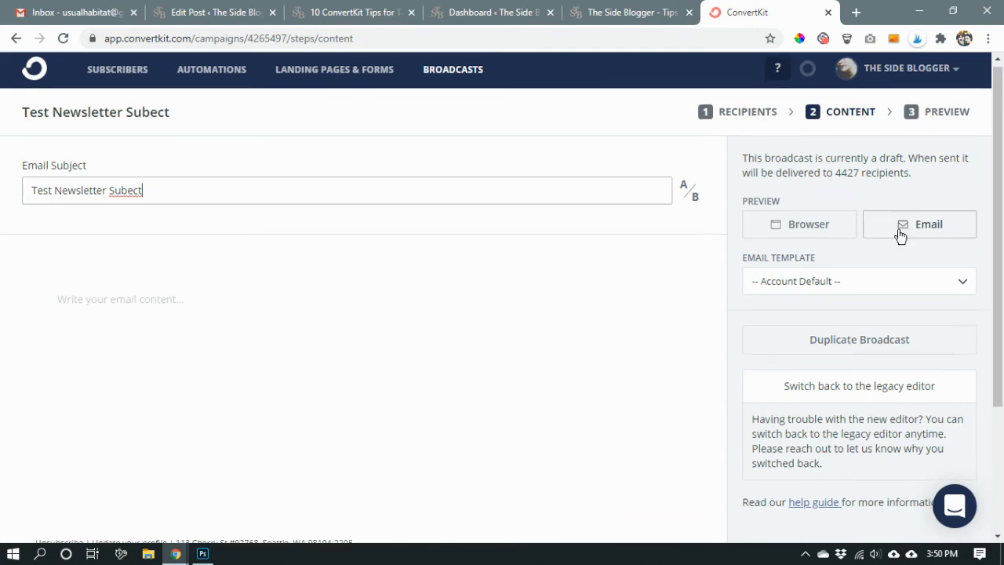
Apply the Test Template 1 email template to the broadcast and check its sign-off and footer links.
scroll(895, 251, down, 3)
scroll(889, 274, up, 3)
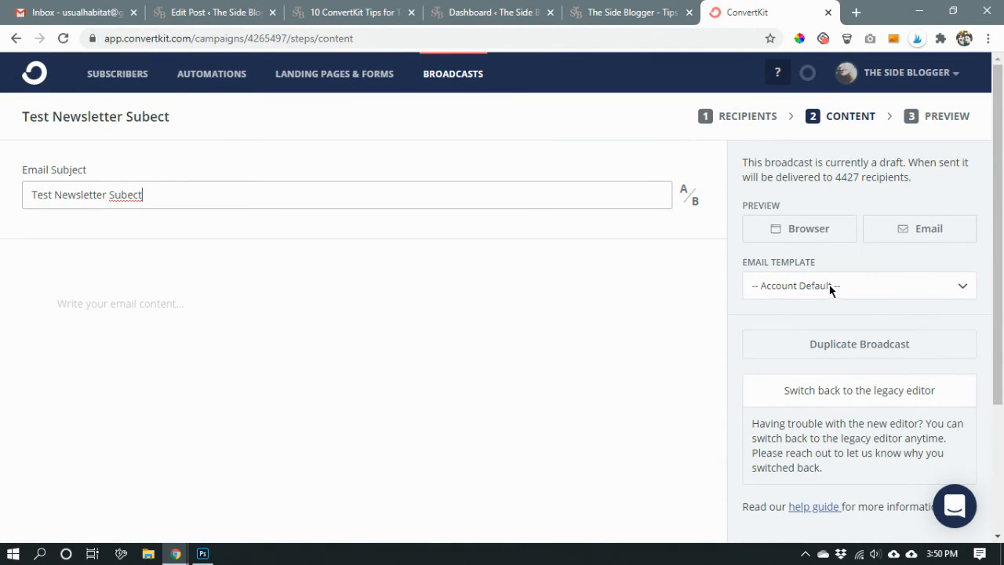
click(833, 291)
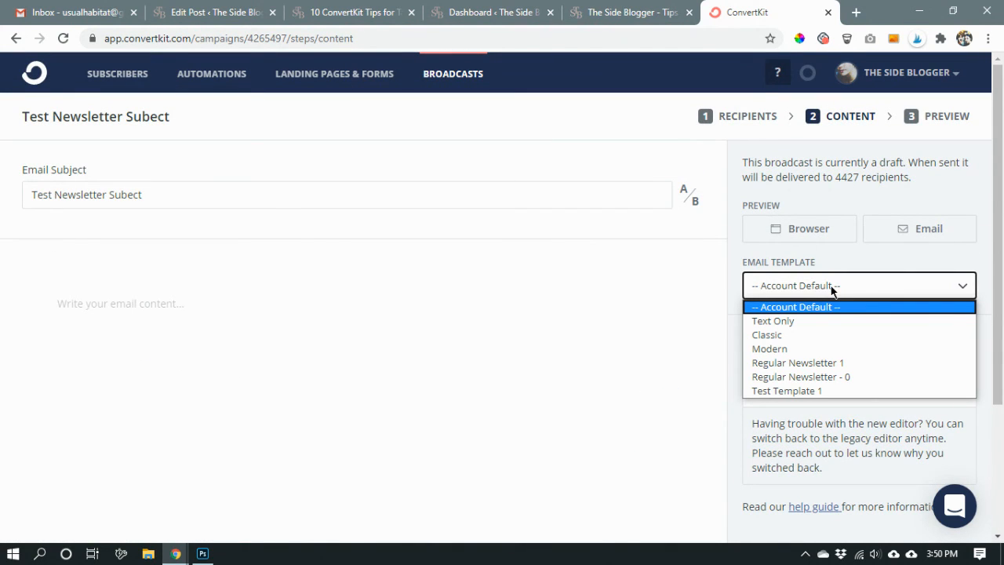
click(831, 390)
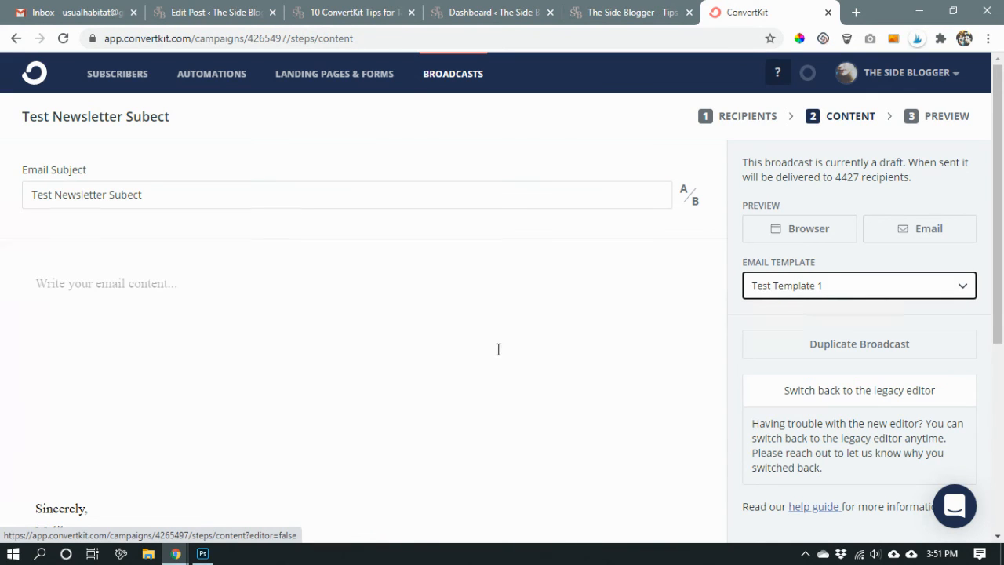
scroll(508, 339, down, 2)
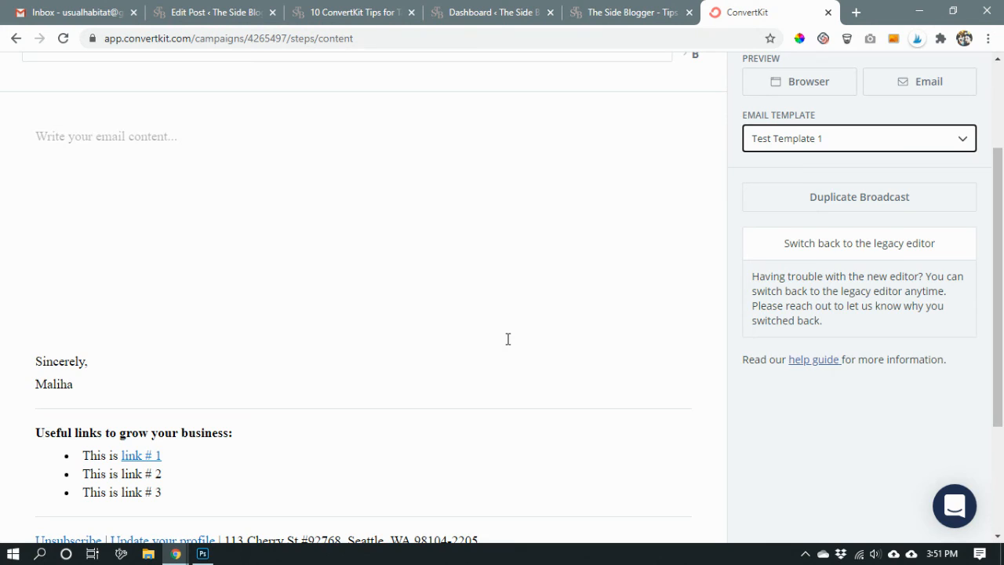
scroll(508, 339, down, 2)
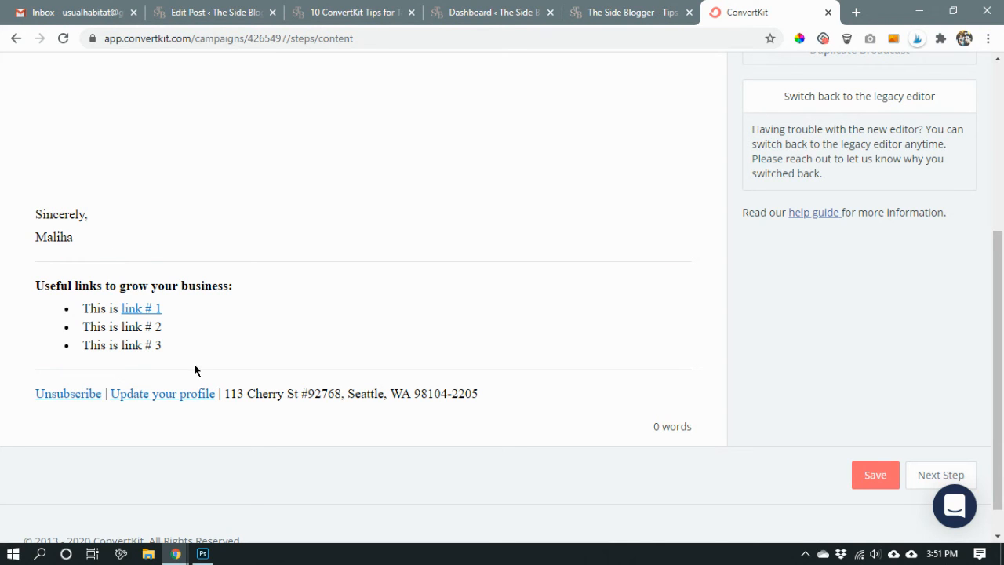
scroll(316, 390, up, 4)
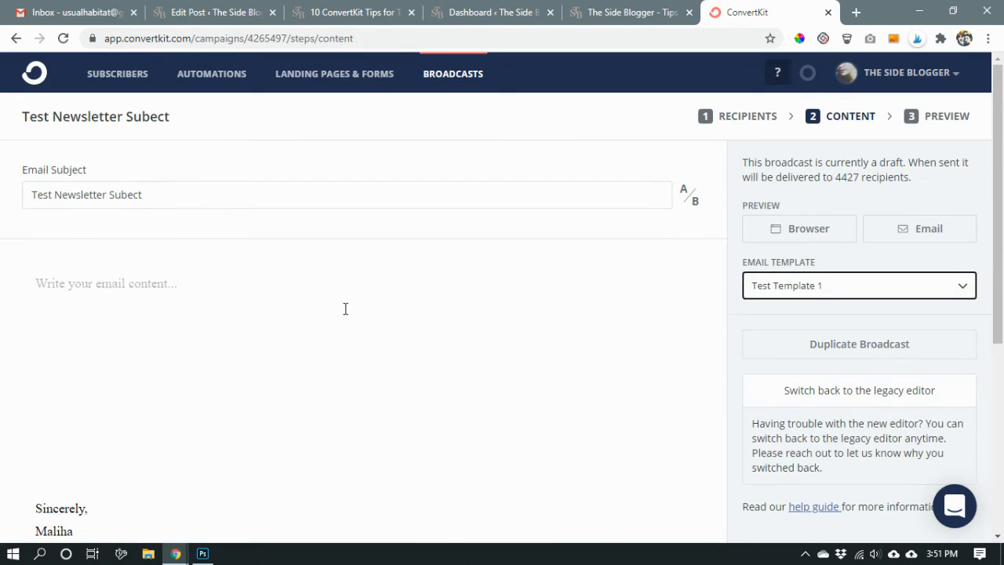
Begin the email body with the greeting "Hey {{subscriber.first_name}}" and a second line reading "blah blah blah".
click(115, 346)
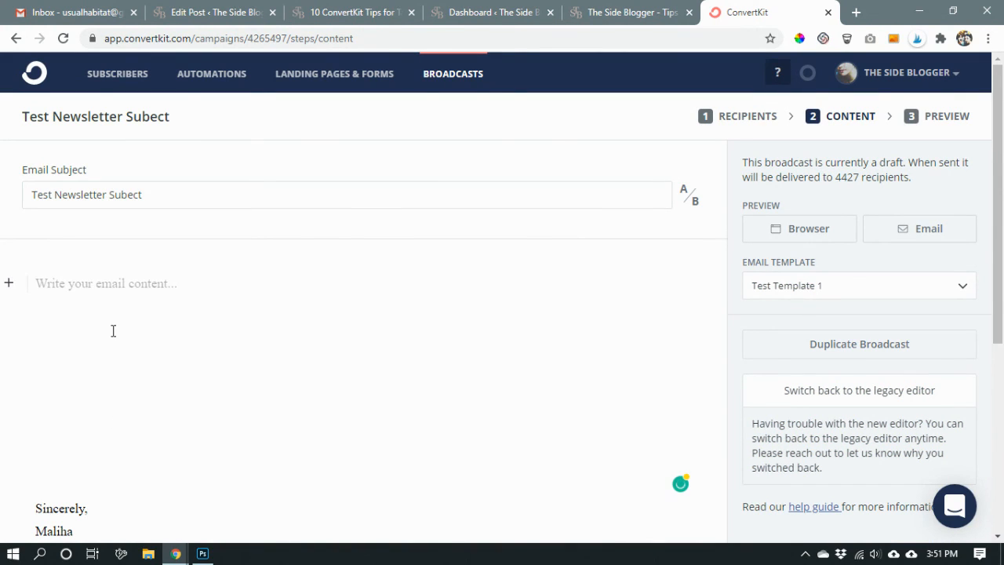
text(H)
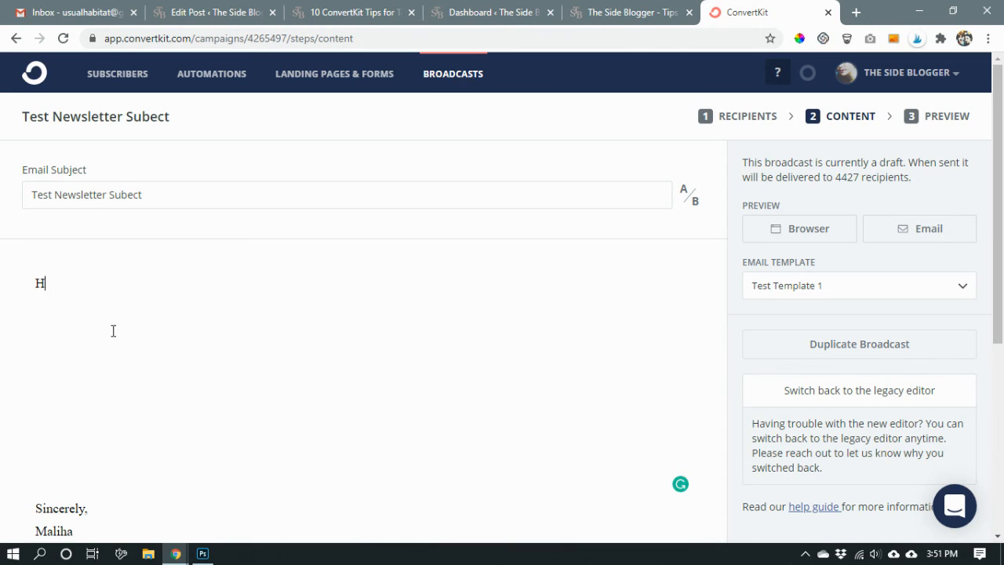
text(ey {{subscriber)
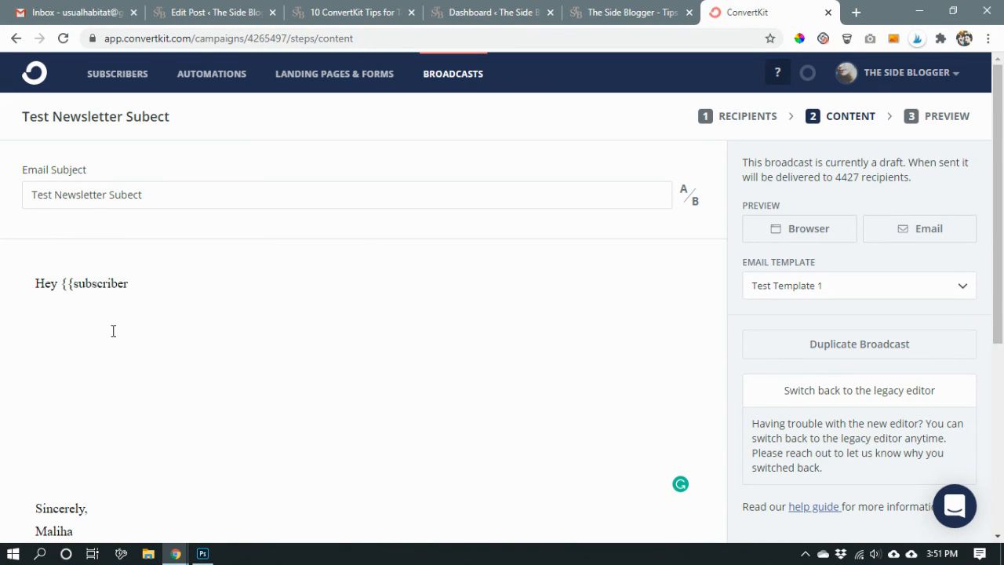
text(.first)
text(_name}} )
text(blah blah blah)
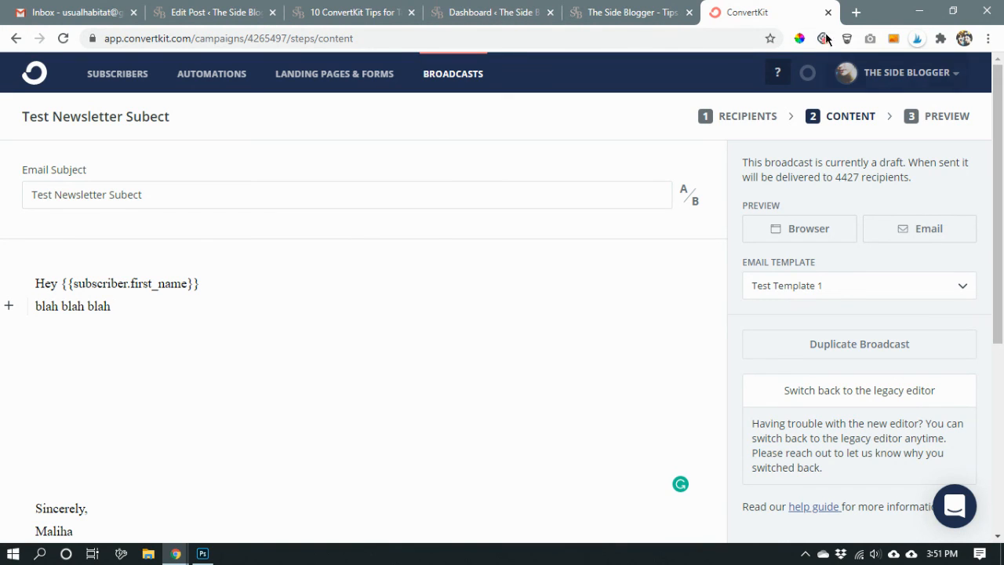
Open Cupcake Ipsum in a new browser tab, generate five long placeholder paragraphs, and copy the first one.
click(861, 16)
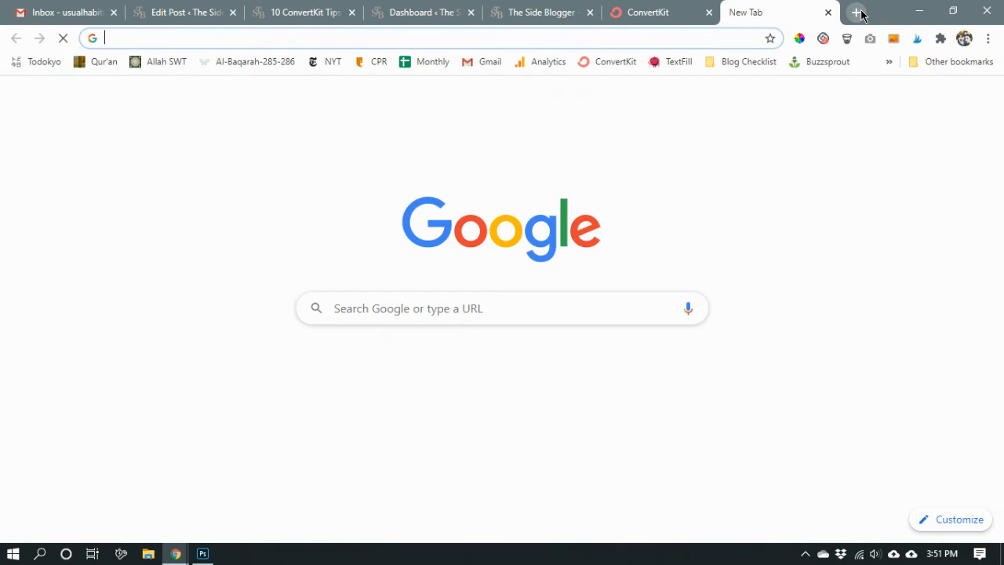
click(680, 63)
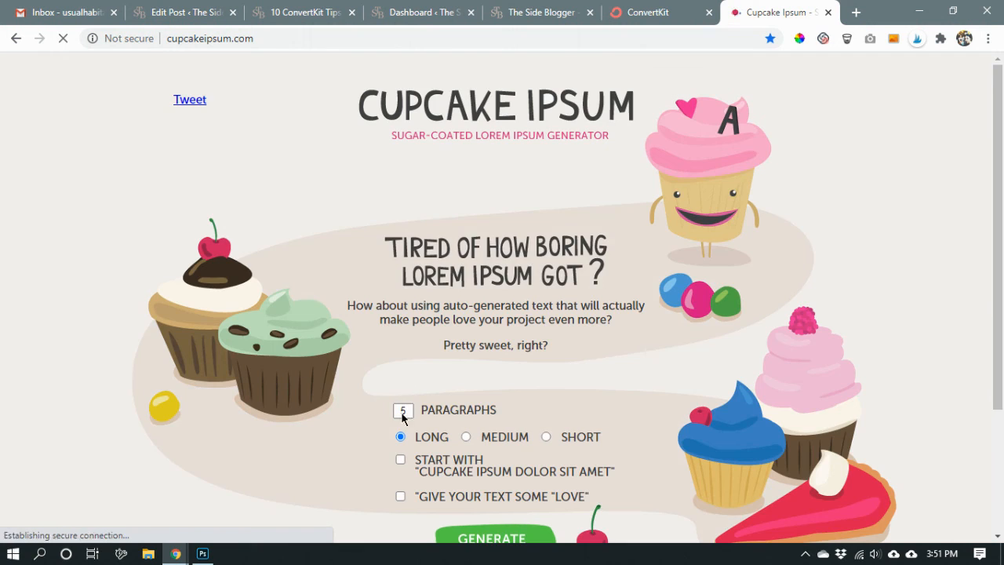
scroll(452, 450, down, 1)
scroll(452, 451, down, 2)
click(492, 366)
scroll(487, 423, down, 3)
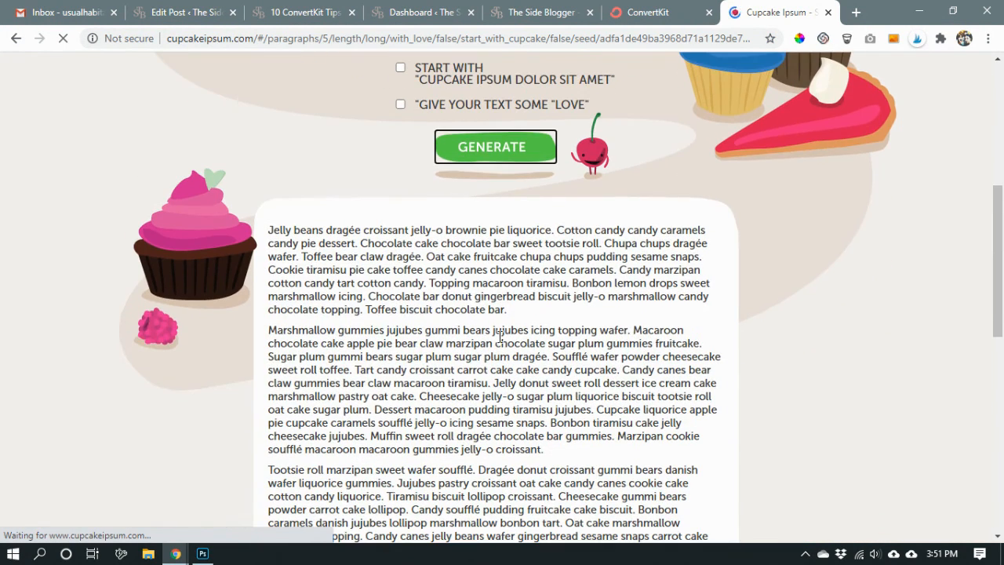
drag(511, 319, 269, 230)
key(ctrl+c)
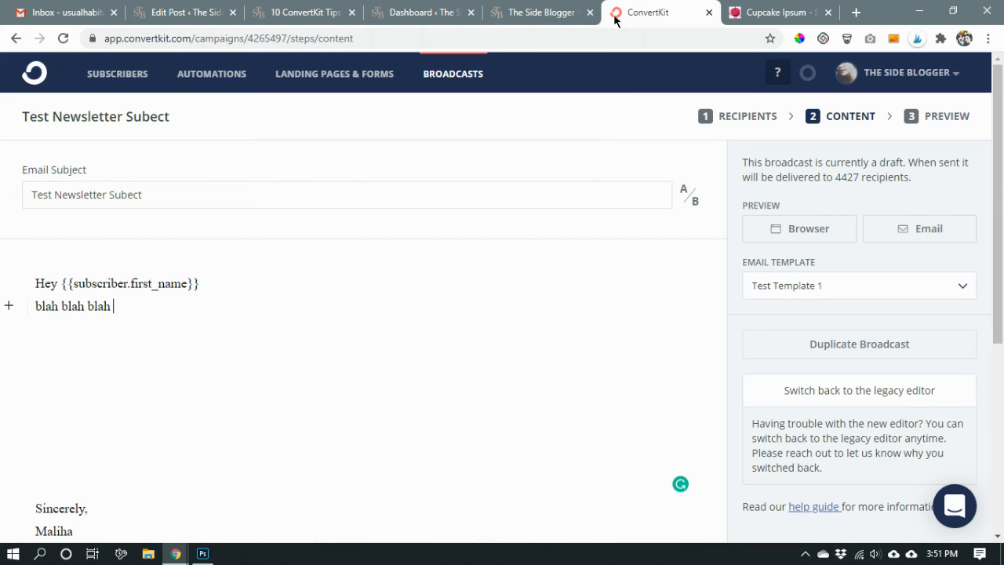
Return to the ConvertKit broadcast and paste the copied placeholder paragraph twice below "blah blah blah", above the sign-off.
click(618, 13)
key(Return)
key(ctrl+v)
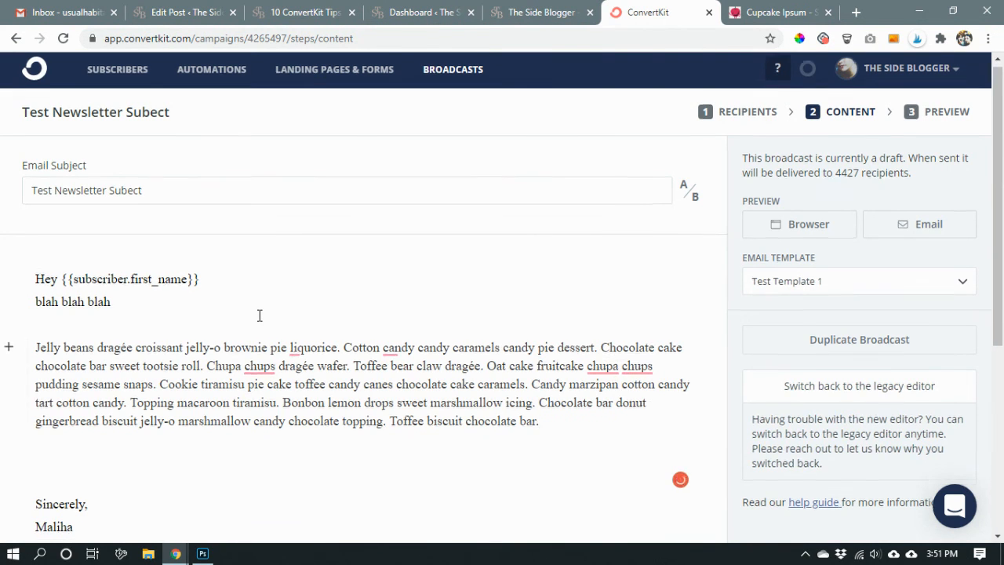
scroll(267, 346, down, 1)
key(Return)
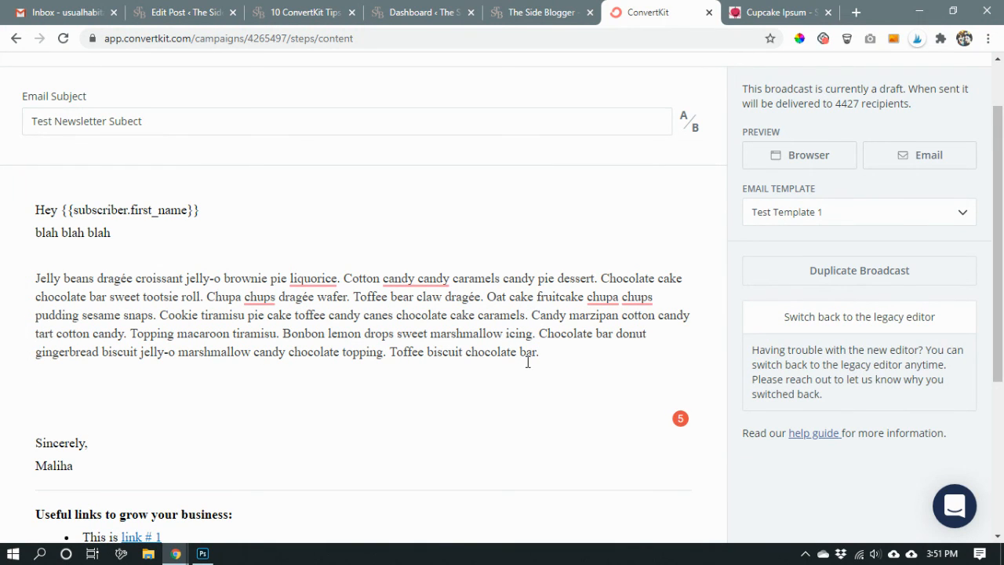
key(ctrl+v)
scroll(518, 353, down, 2)
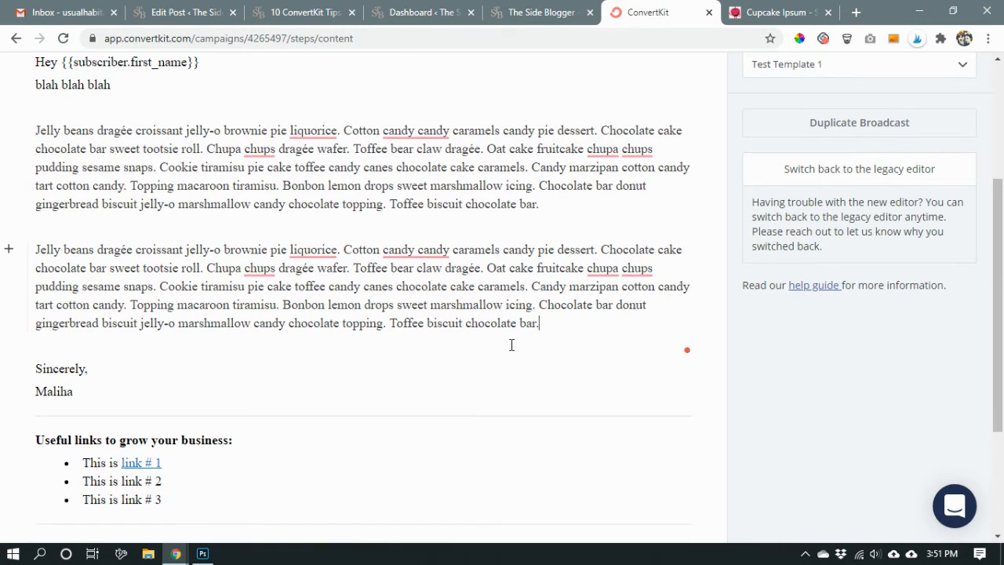
scroll(511, 346, down, 3)
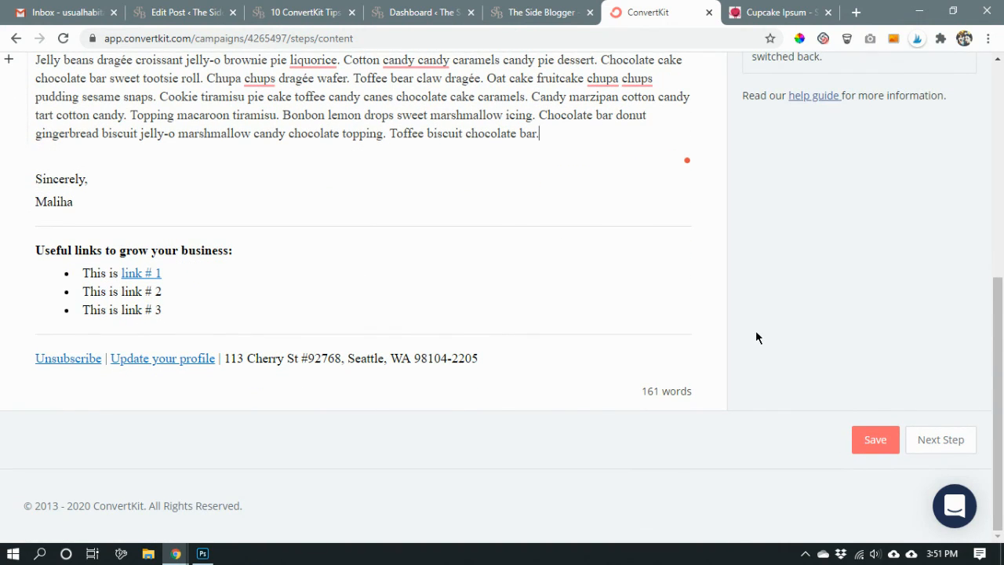